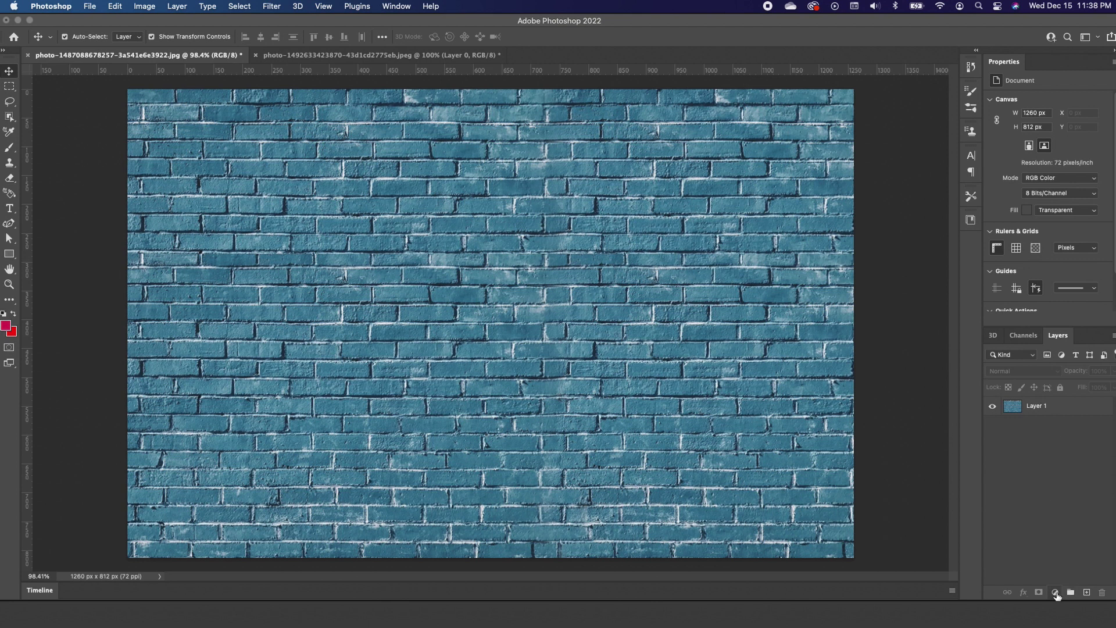
- Grey the brick wall with a Black & White adjustment and merge it with Layer 1 into a smart object
{"action": "left_click", "coordinate": [1055, 592]}
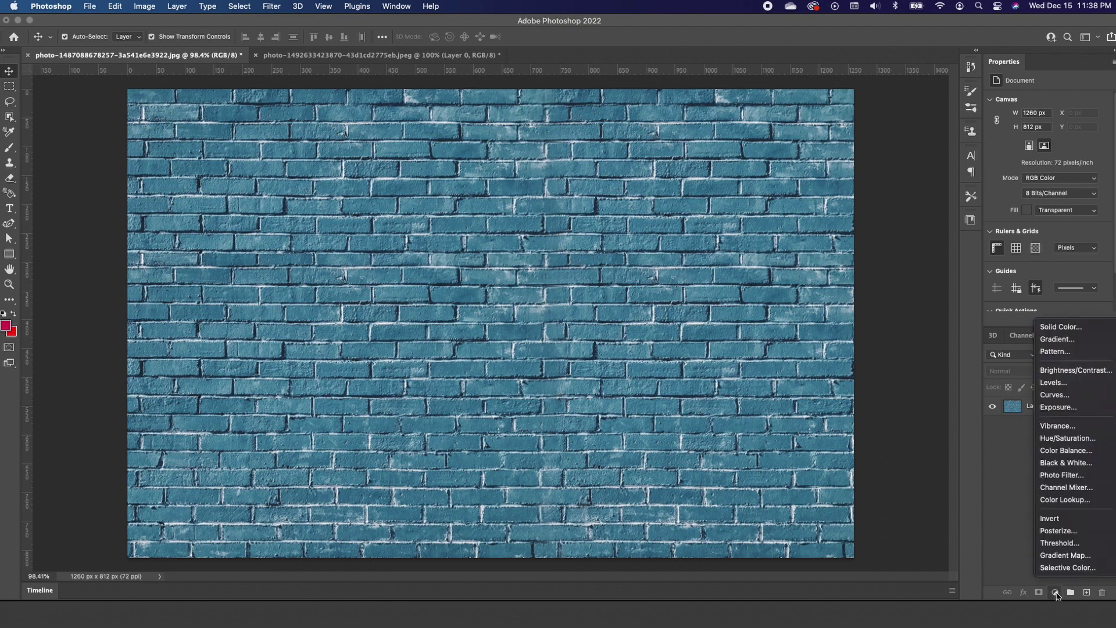
{"action": "left_click", "coordinate": [1066, 463]}
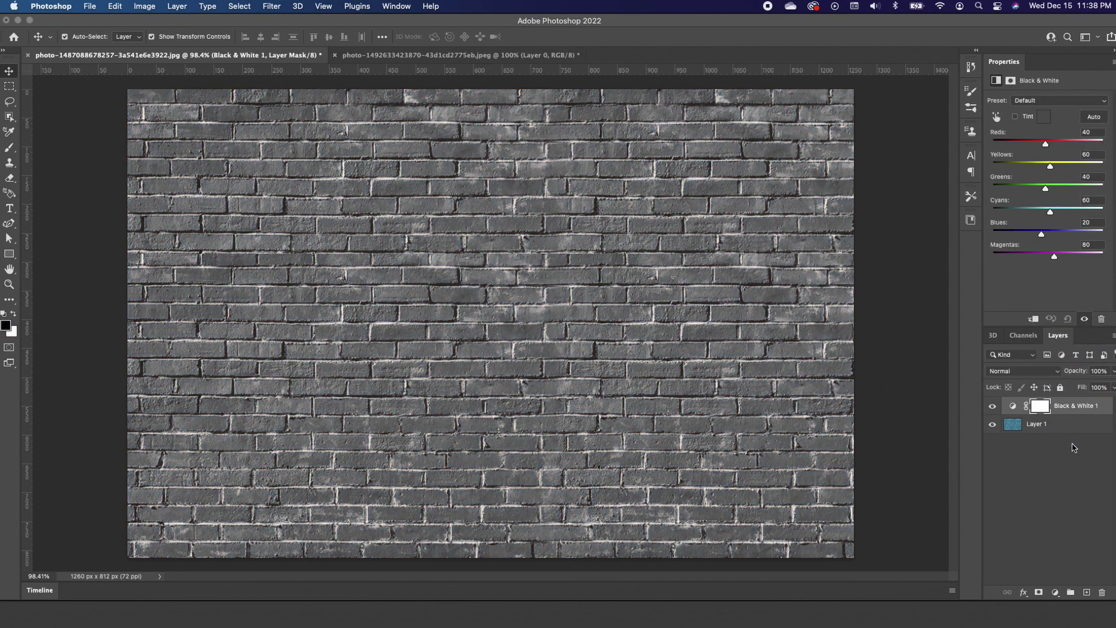
{"action": "left_click", "coordinate": [1075, 426]}
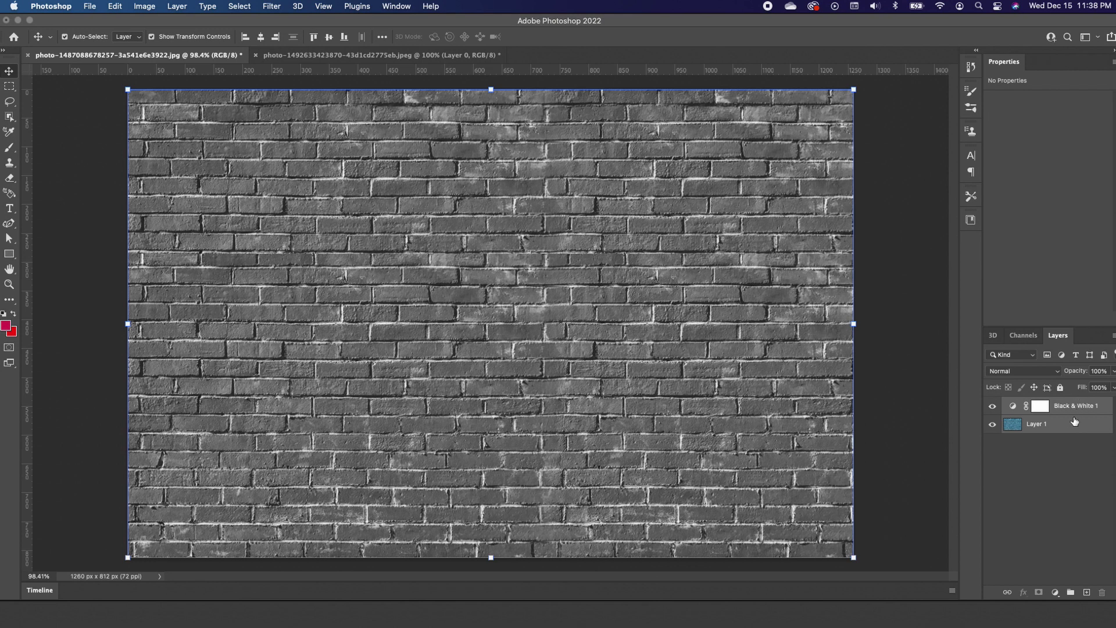
{"action": "right_click", "coordinate": [1075, 424]}
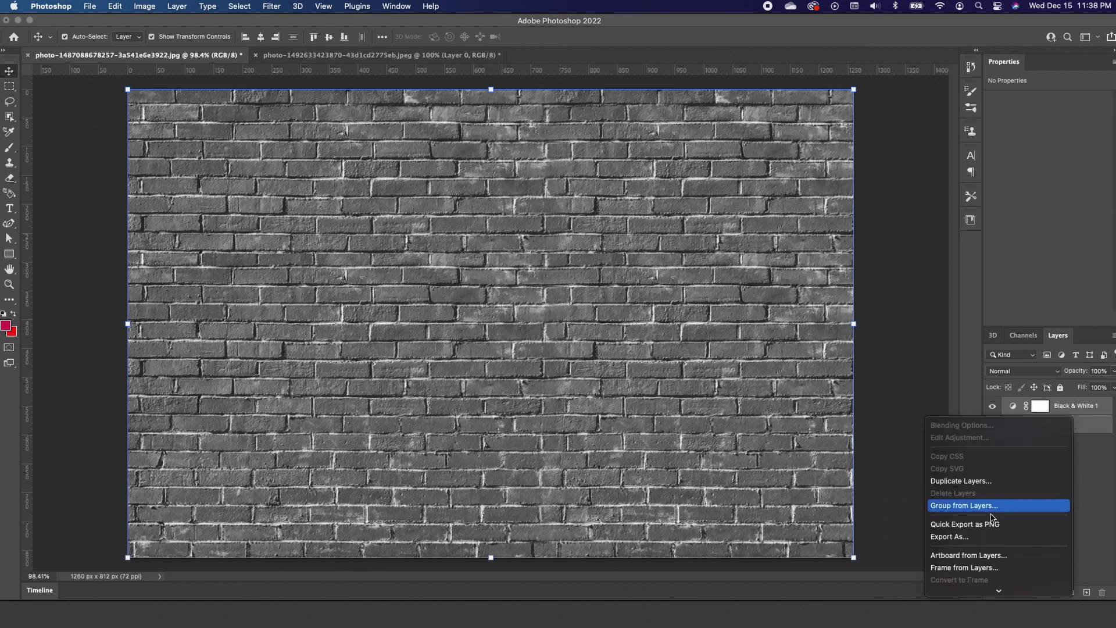
{"action": "left_click", "coordinate": [980, 483]}
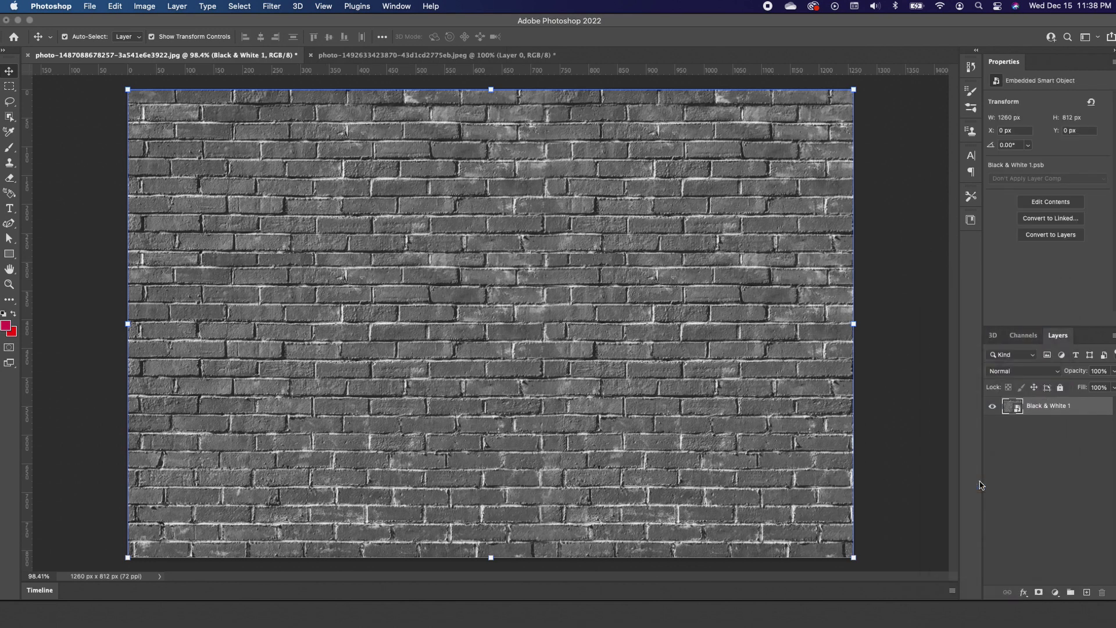
{"action": "left_click", "coordinate": [902, 265]}
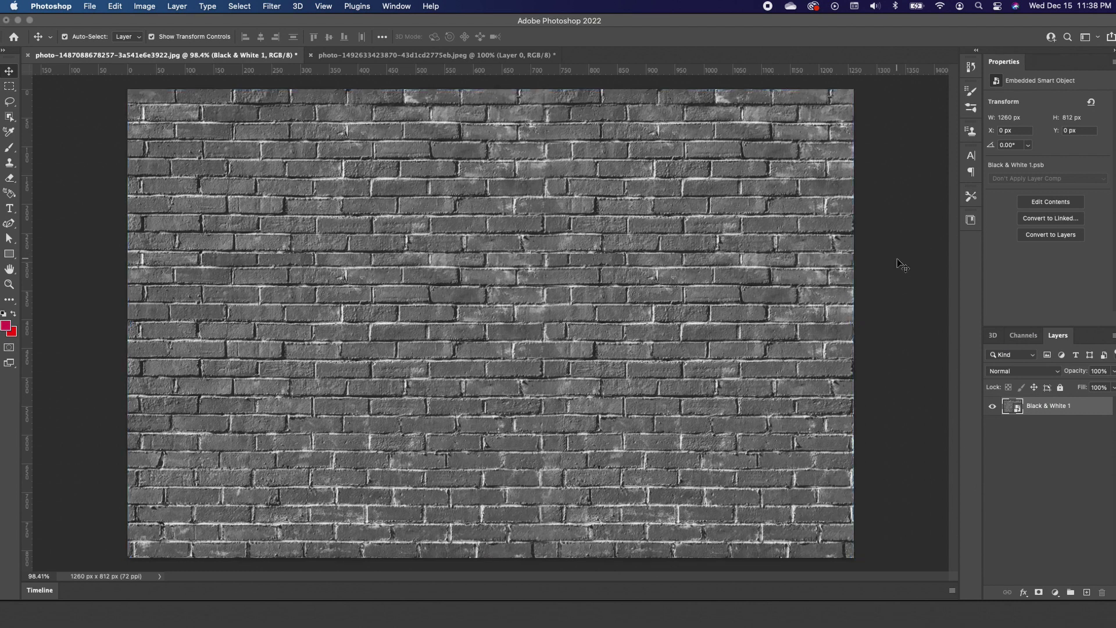
{"action": "left_click", "coordinate": [615, 197]}
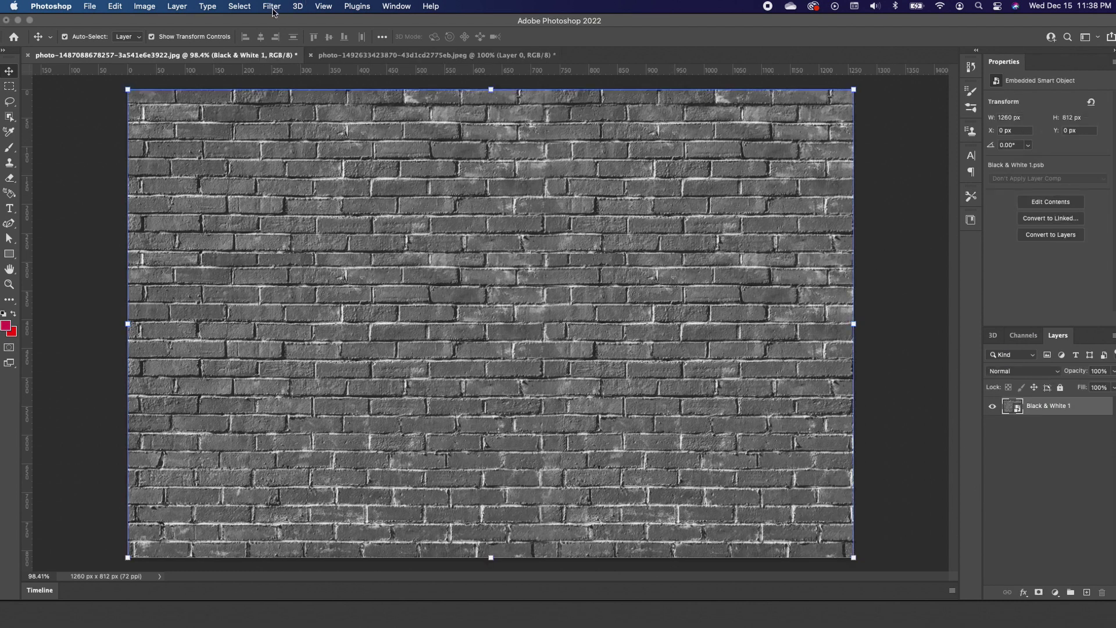
- Apply a 1.0-pixel Gaussian Blur to the grey brick smart object
{"action": "left_click", "coordinate": [272, 6]}
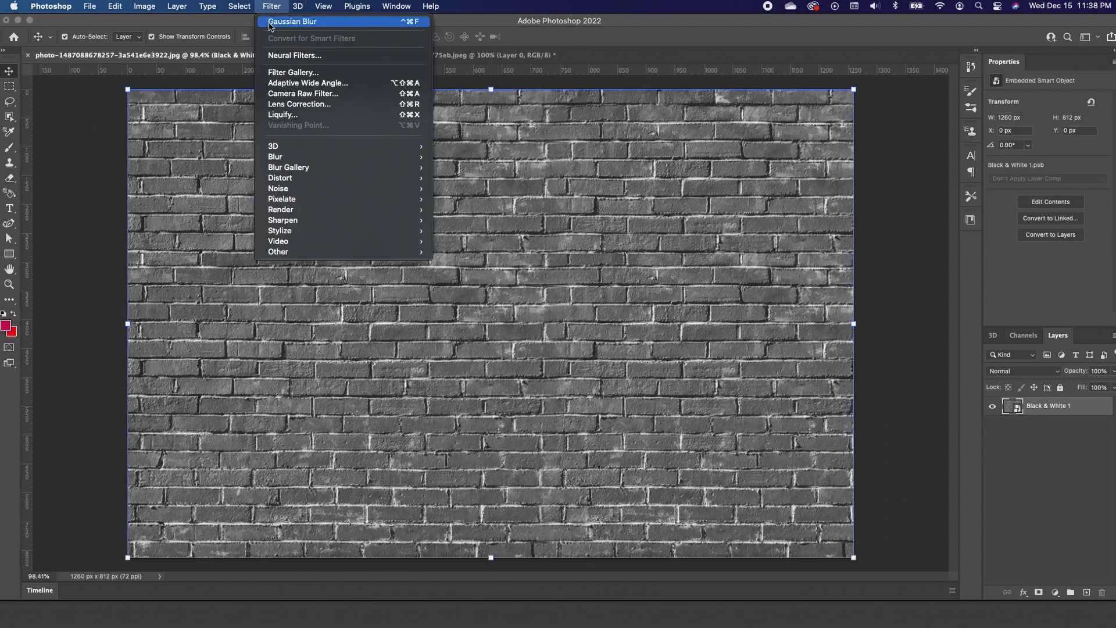
{"action": "mouse_move", "coordinate": [301, 158]}
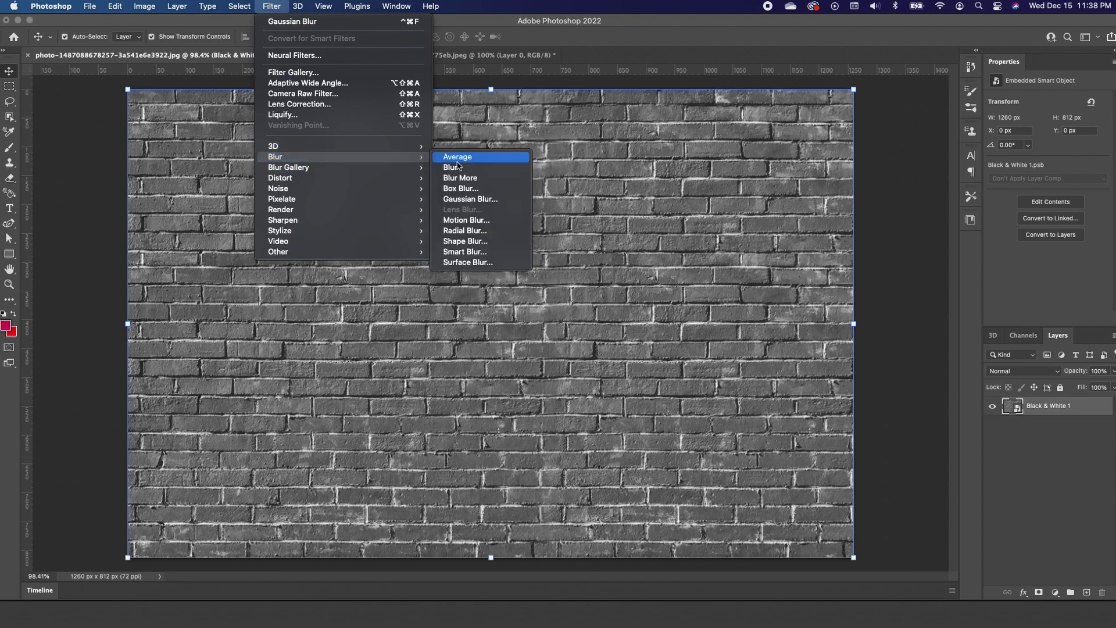
{"action": "left_click", "coordinate": [472, 200]}
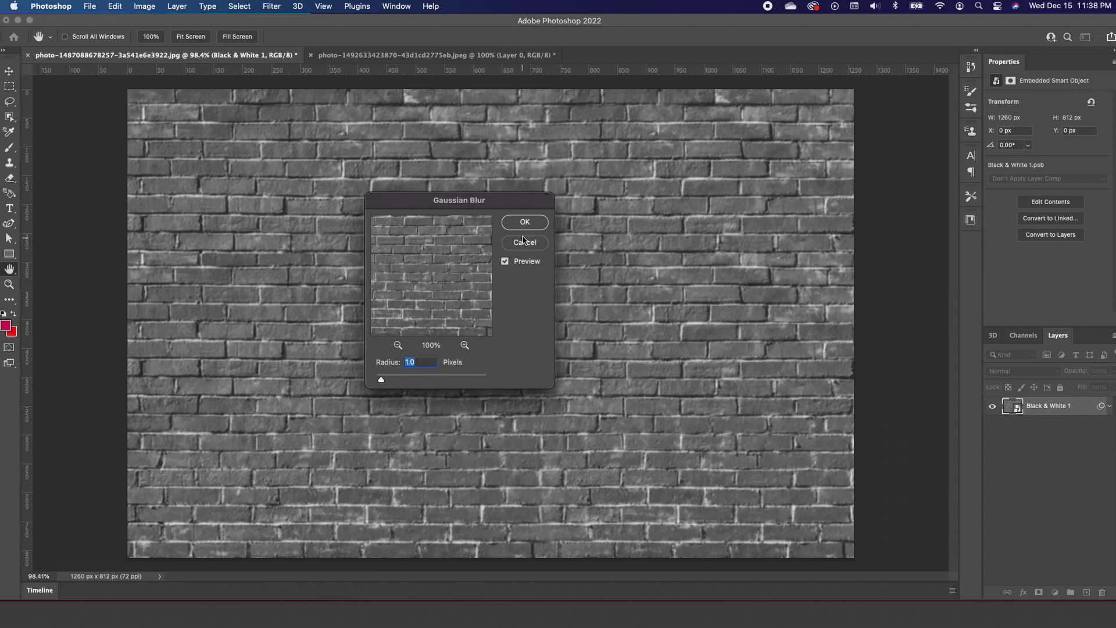
{"action": "left_click", "coordinate": [538, 226]}
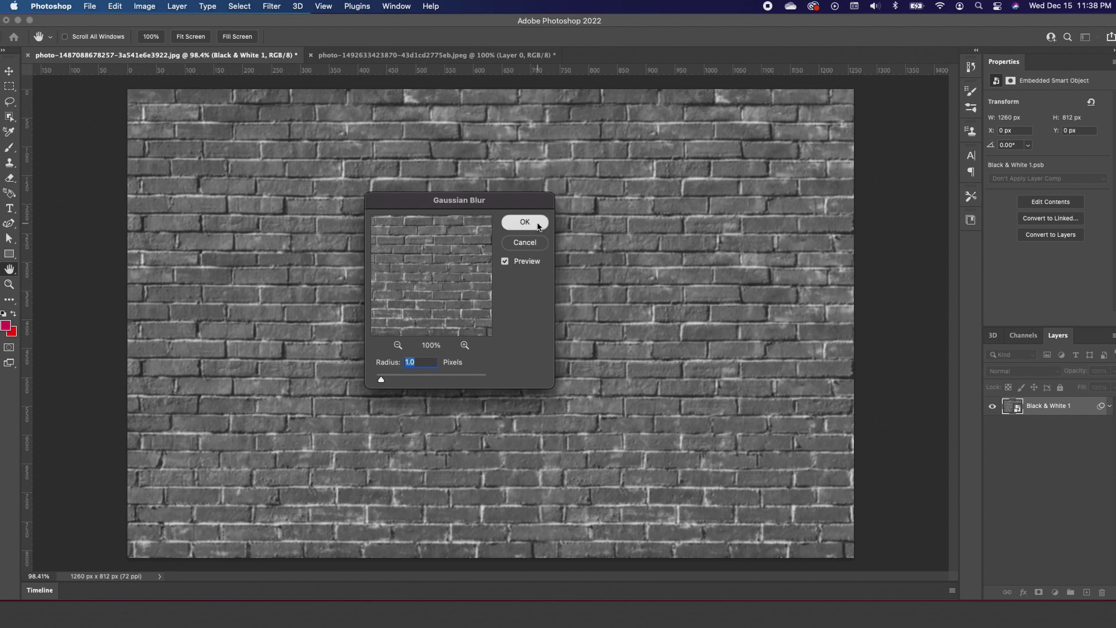
{"action": "key", "text": "v"}
{"action": "right_click", "coordinate": [1102, 421]}
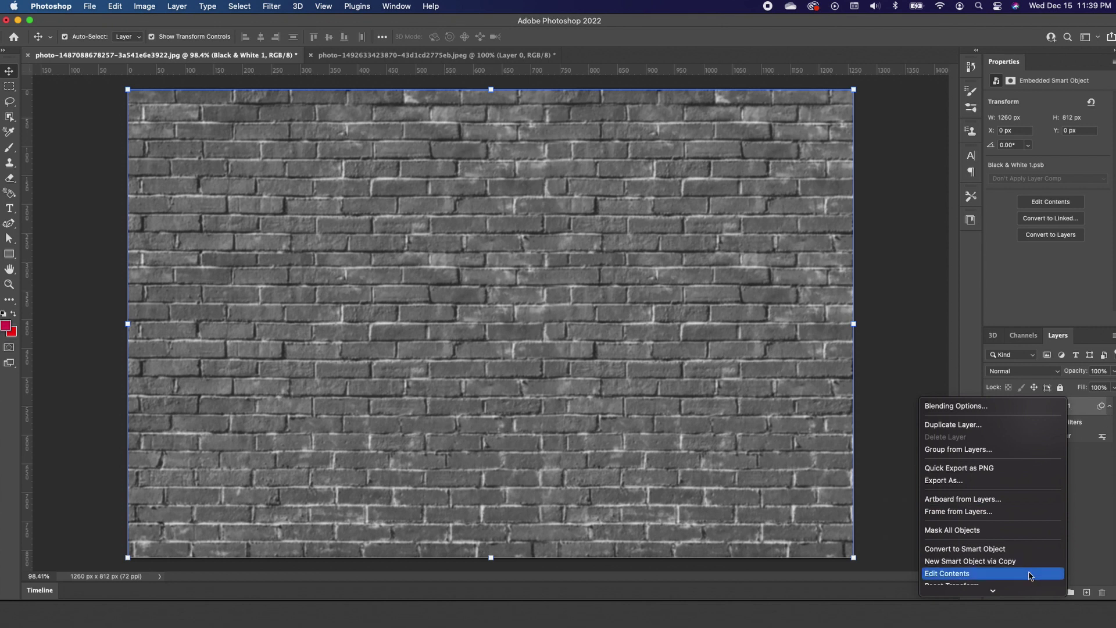
- Duplicate the blurred brick smart object into a new document named 'Displacement Map'
{"action": "left_click", "coordinate": [984, 551]}
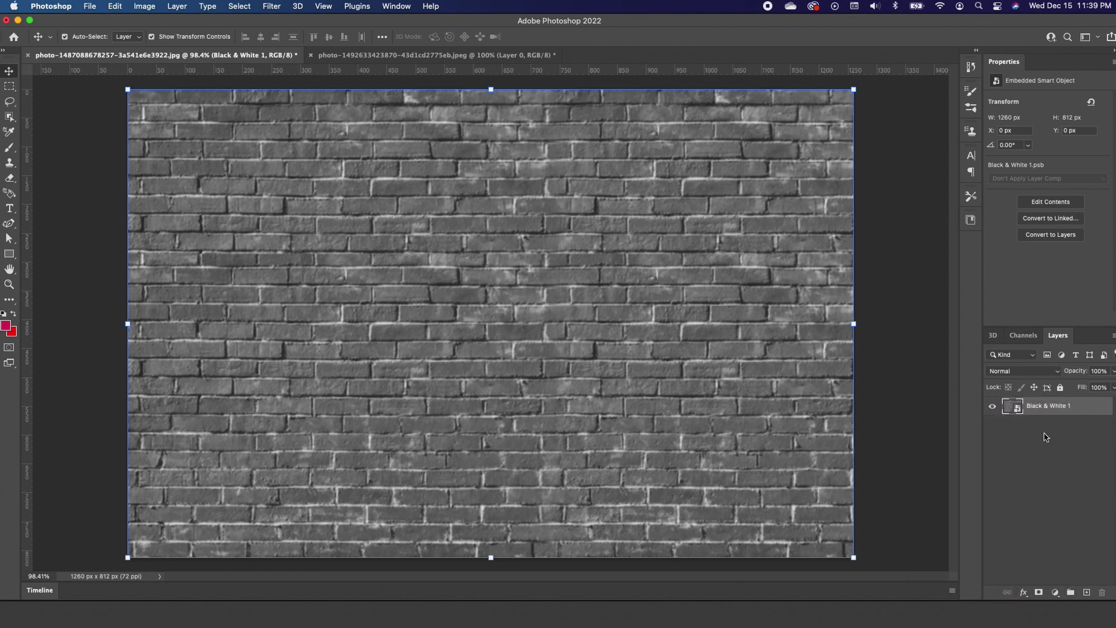
{"action": "right_click", "coordinate": [1058, 409]}
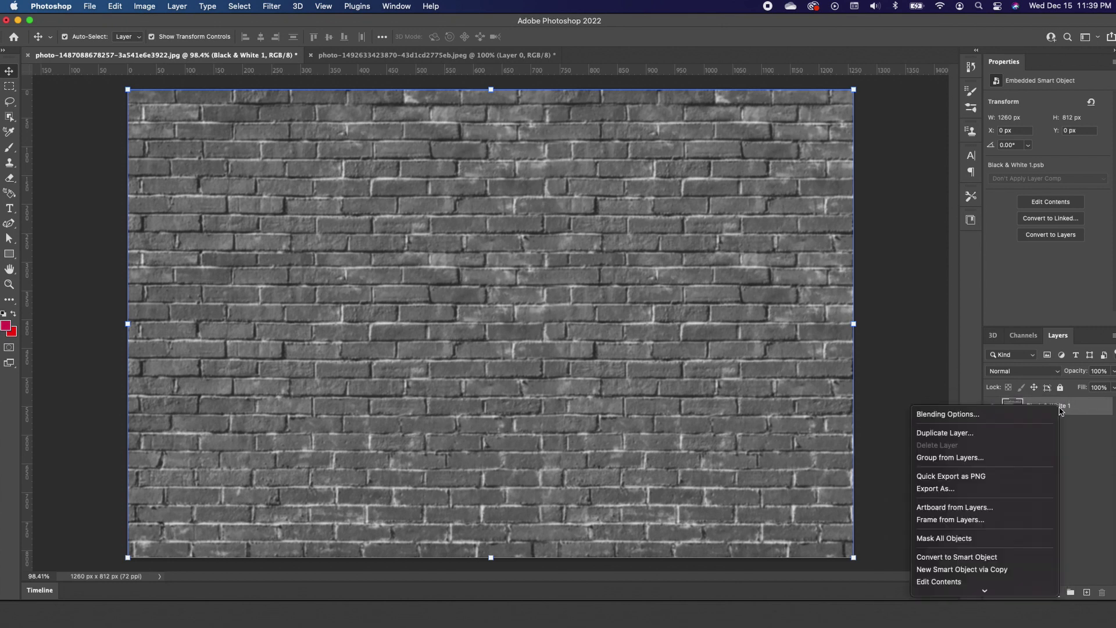
{"action": "left_click", "coordinate": [953, 433]}
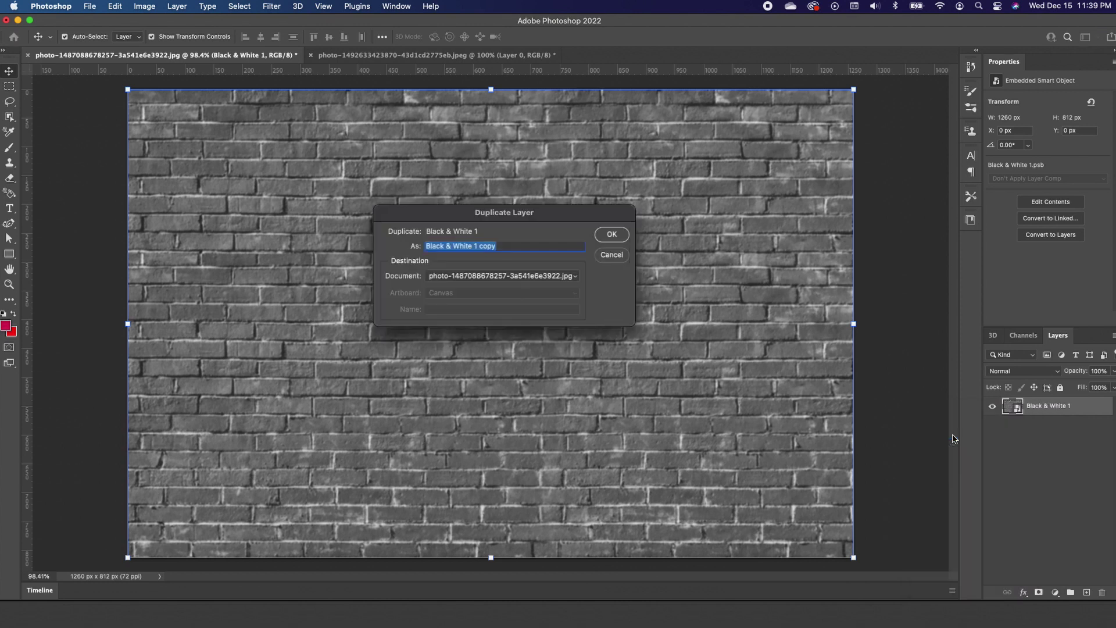
{"action": "left_click", "coordinate": [573, 279]}
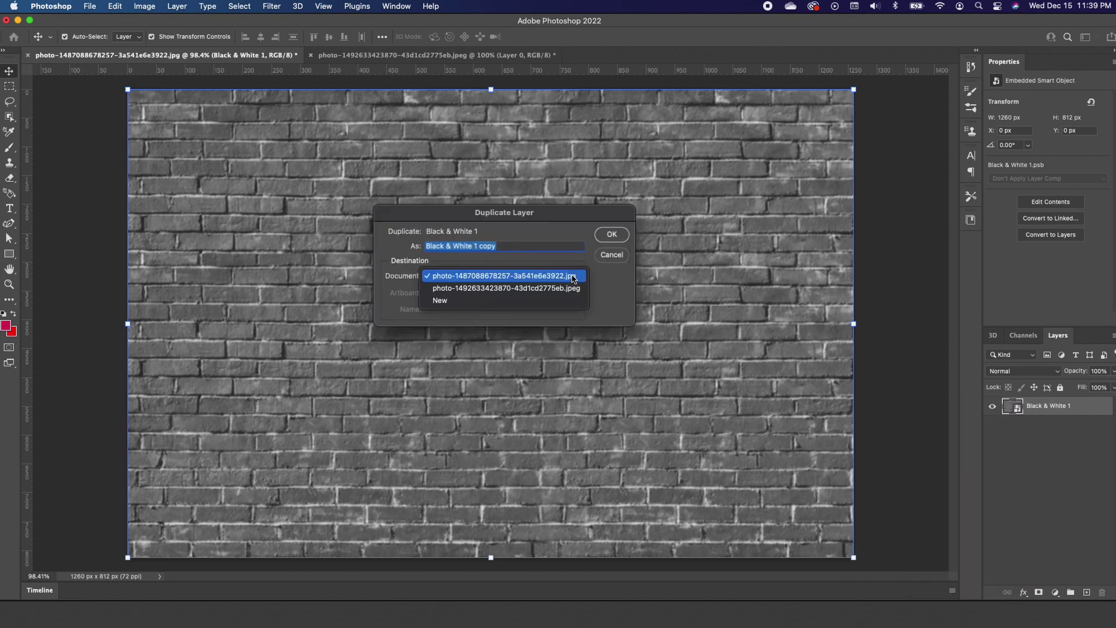
{"action": "left_click", "coordinate": [464, 302]}
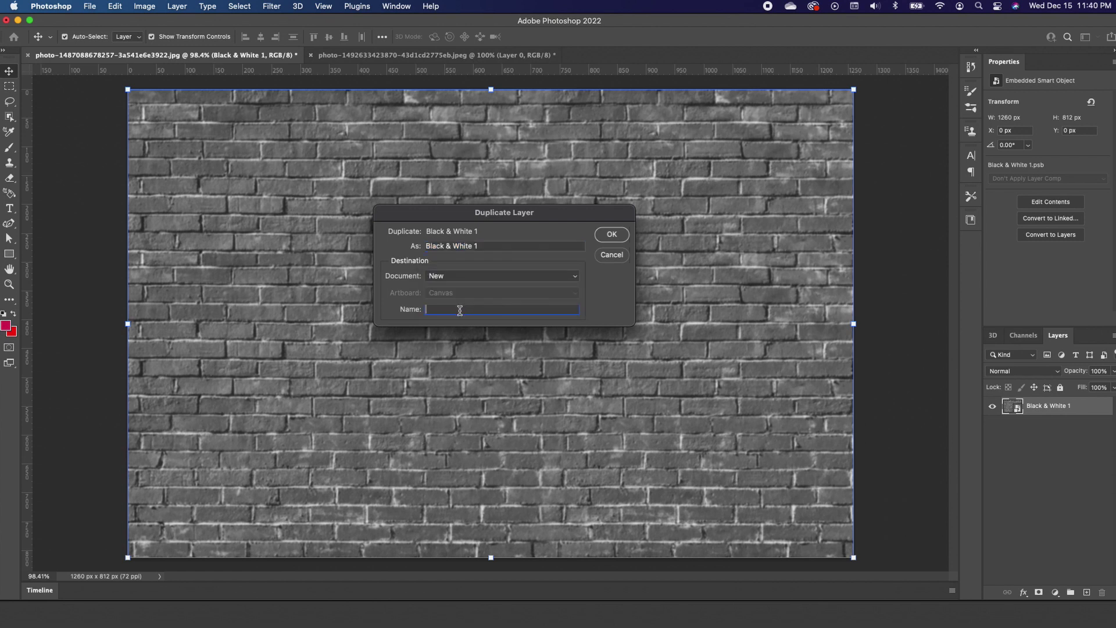
{"action": "type", "text": "Displacement Map"}
{"action": "left_click", "coordinate": [611, 235]}
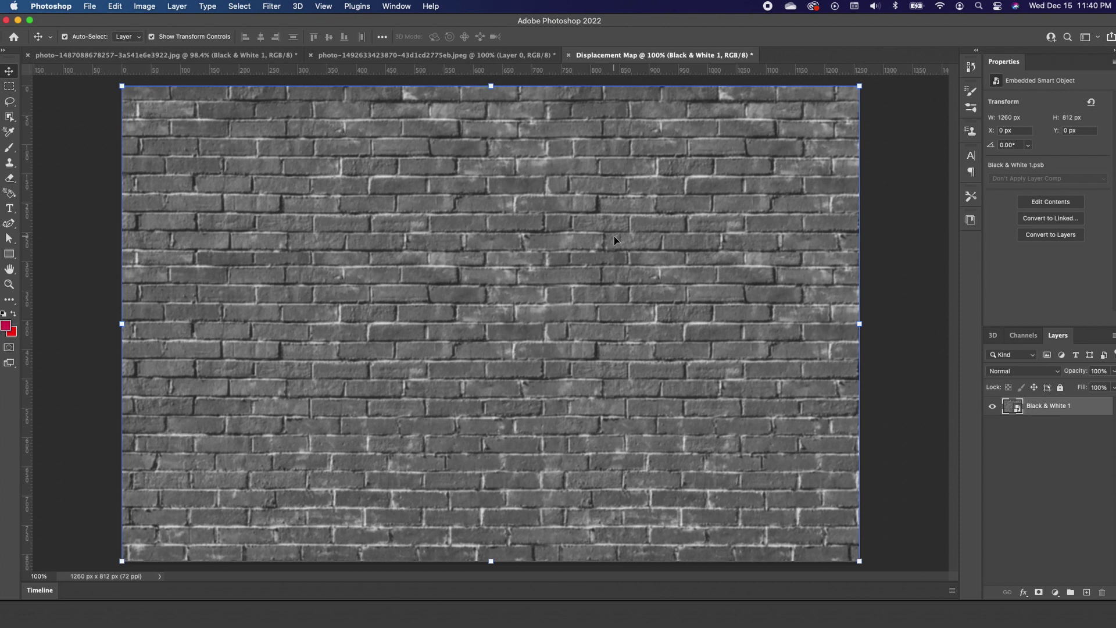
- Save a copy as Displacement Map.psd in the Photoshop Tips folder on the computer
{"action": "left_click", "coordinate": [90, 7]}
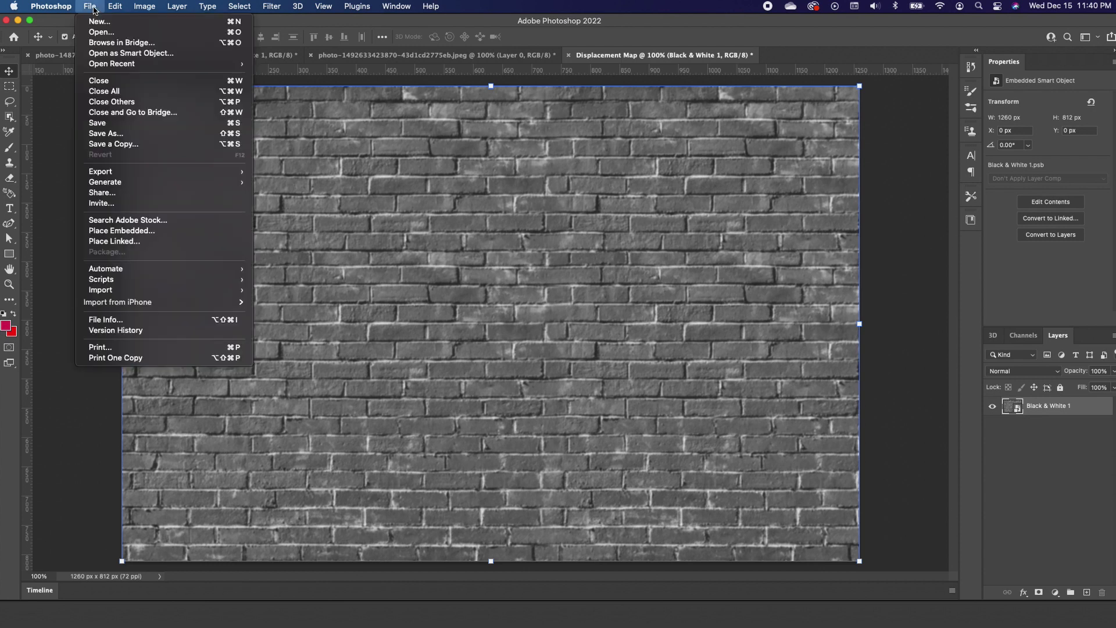
{"action": "left_click", "coordinate": [114, 144]}
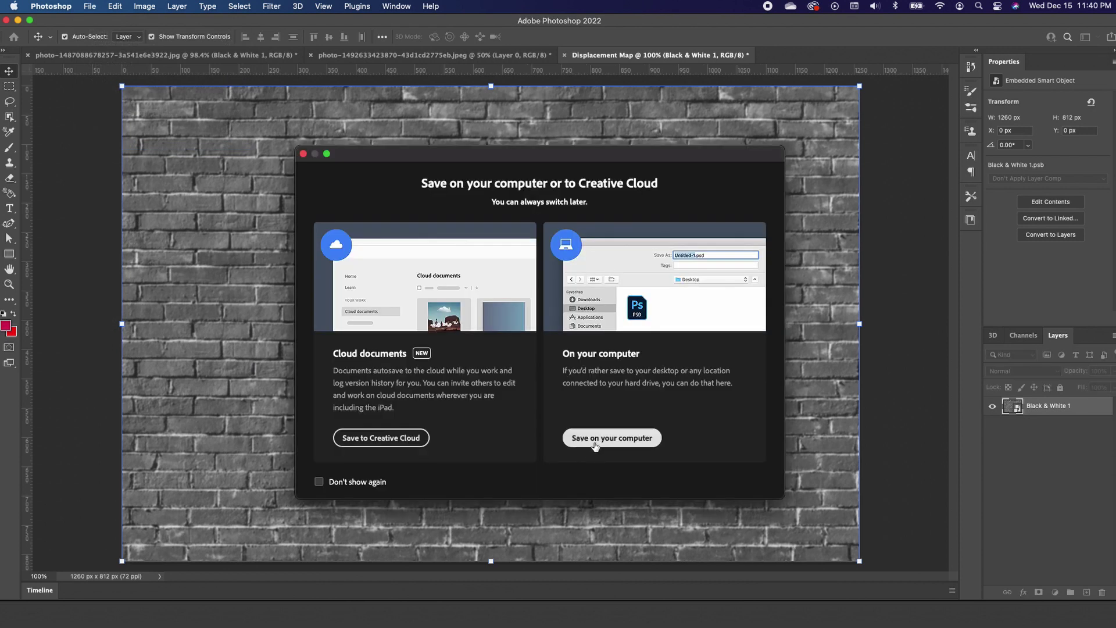
{"action": "left_click", "coordinate": [603, 439]}
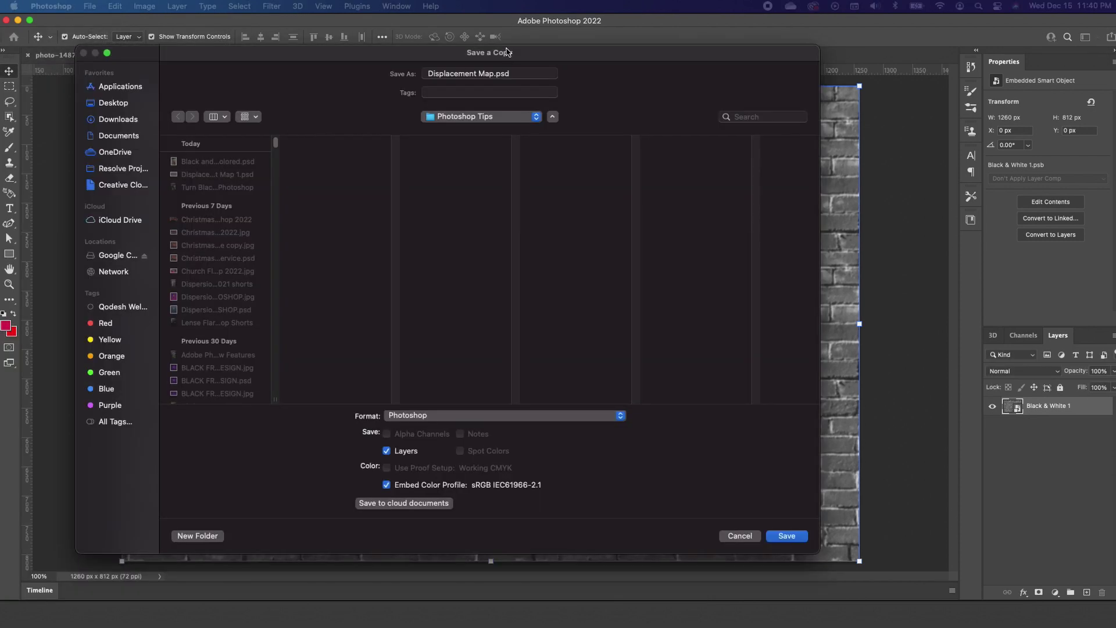
{"action": "left_click", "coordinate": [779, 552]}
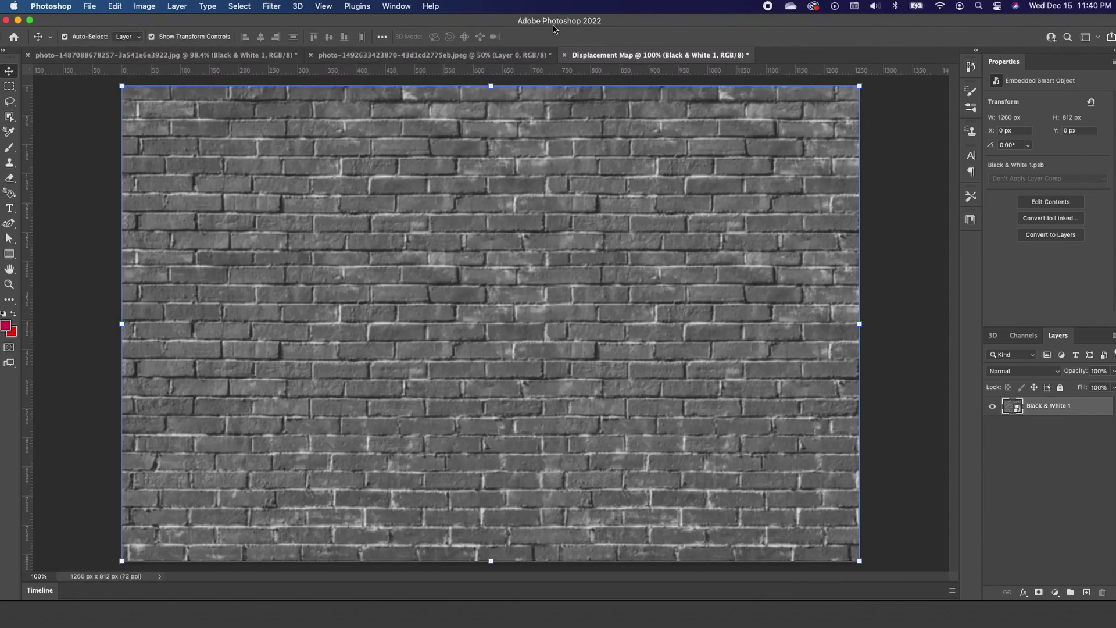
- Close the Displacement Map document without saving and undo back to the blue Layer 1
{"action": "left_click", "coordinate": [564, 56]}
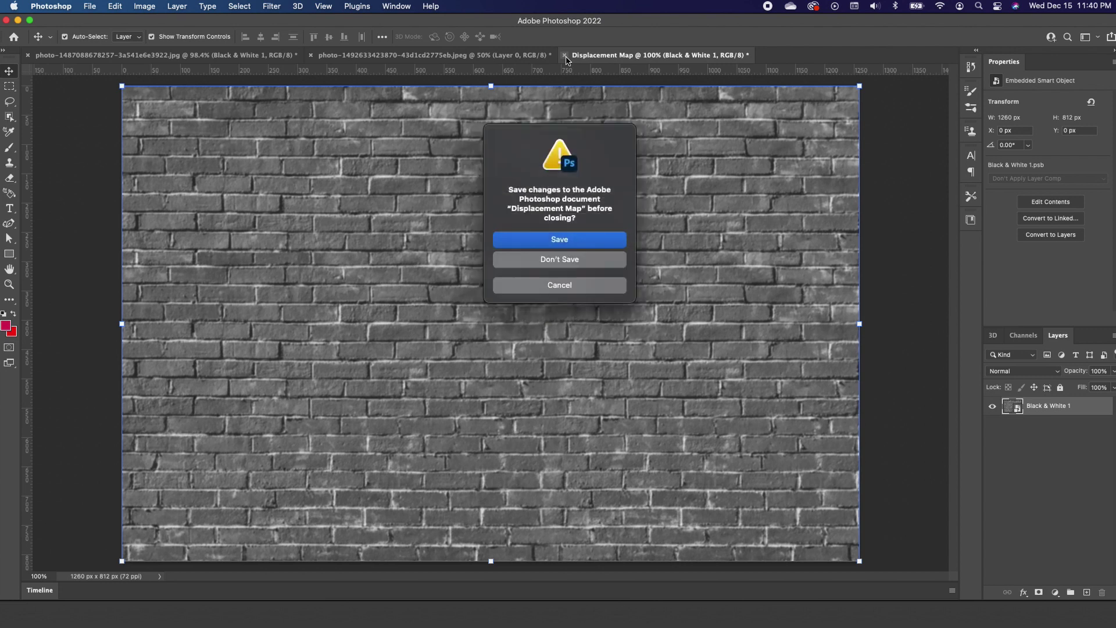
{"action": "left_click", "coordinate": [574, 265]}
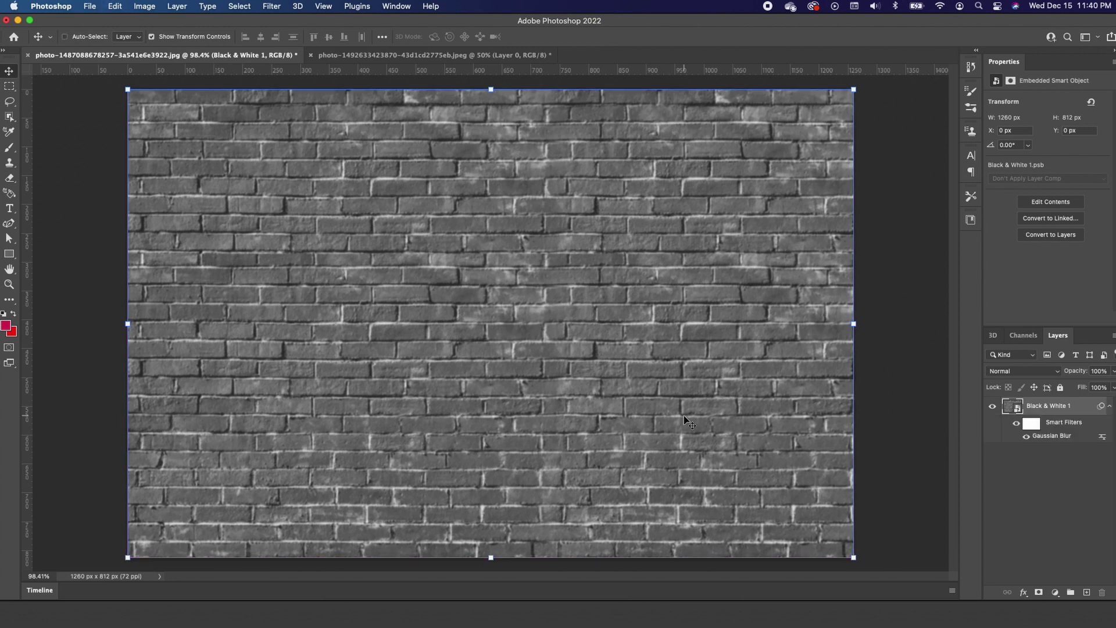
{"action": "key", "text": "super+z"}
{"action": "key", "text": "super+z"}
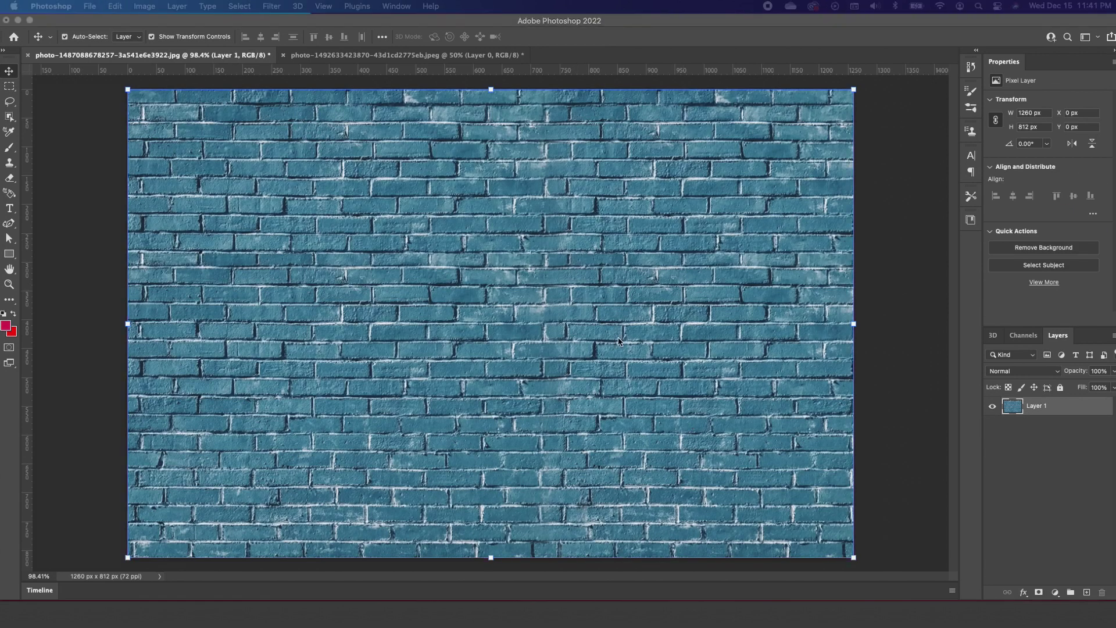
- Bring the flower-crown portrait into the brick wall document as a new layer
{"action": "left_click", "coordinate": [408, 58]}
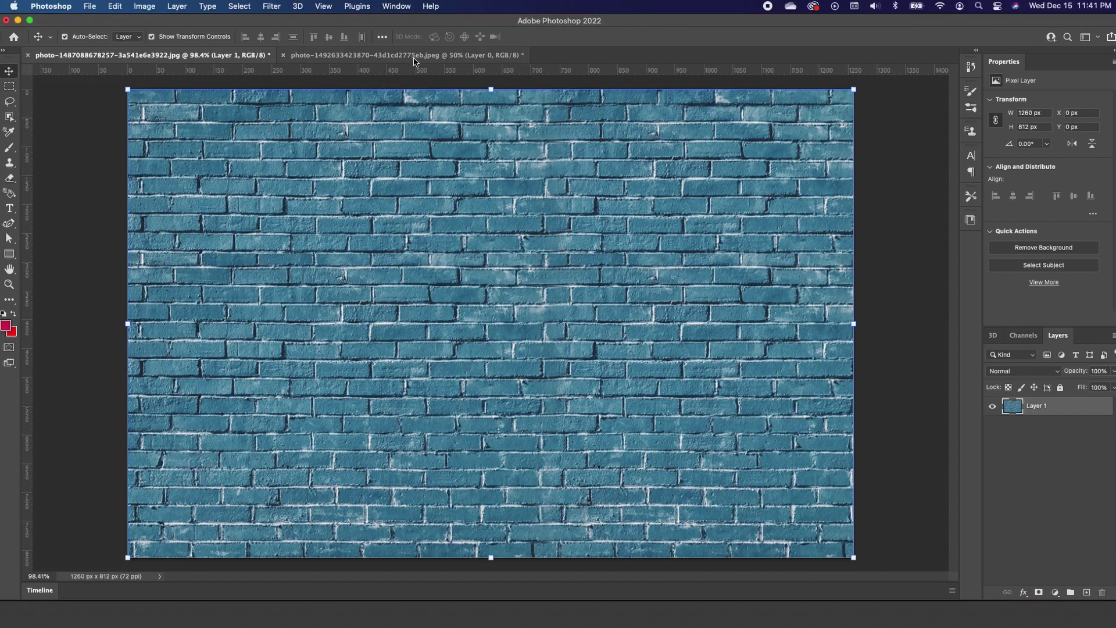
{"action": "left_click", "coordinate": [415, 57]}
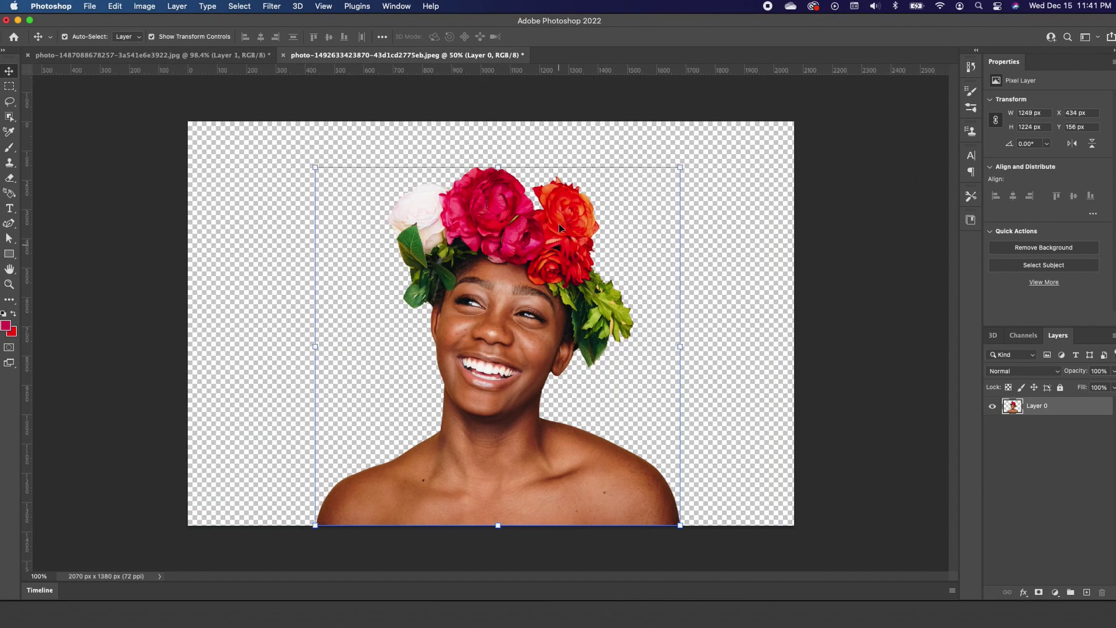
{"action": "left_click_drag", "start_coordinate": [539, 244], "coordinate": [241, 57]}
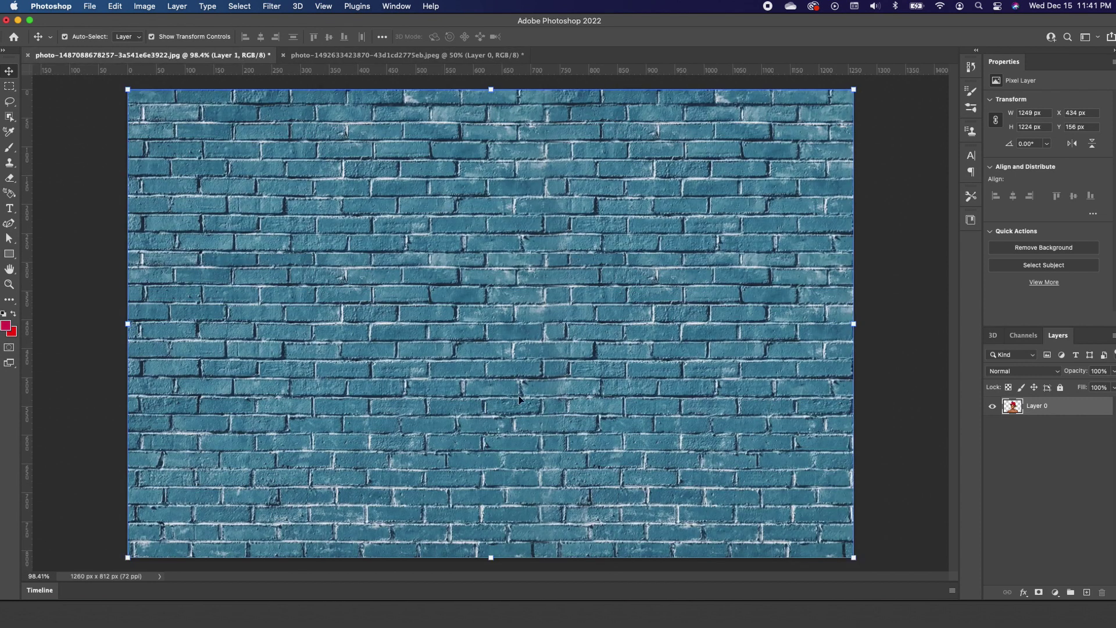
{"action": "left_click_drag", "start_coordinate": [532, 386], "coordinate": [487, 409]}
- Scale the portrait to roughly half size, position it over the wall, and commit
{"action": "left_click_drag", "start_coordinate": [483, 363], "coordinate": [482, 361]}
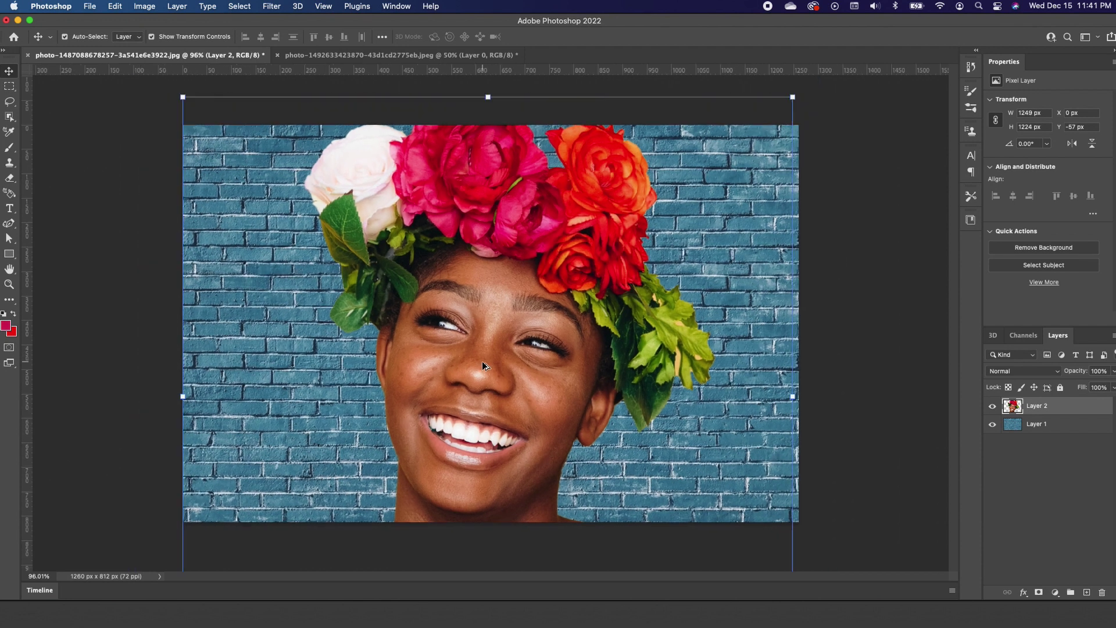
{"action": "key", "text": "super+0"}
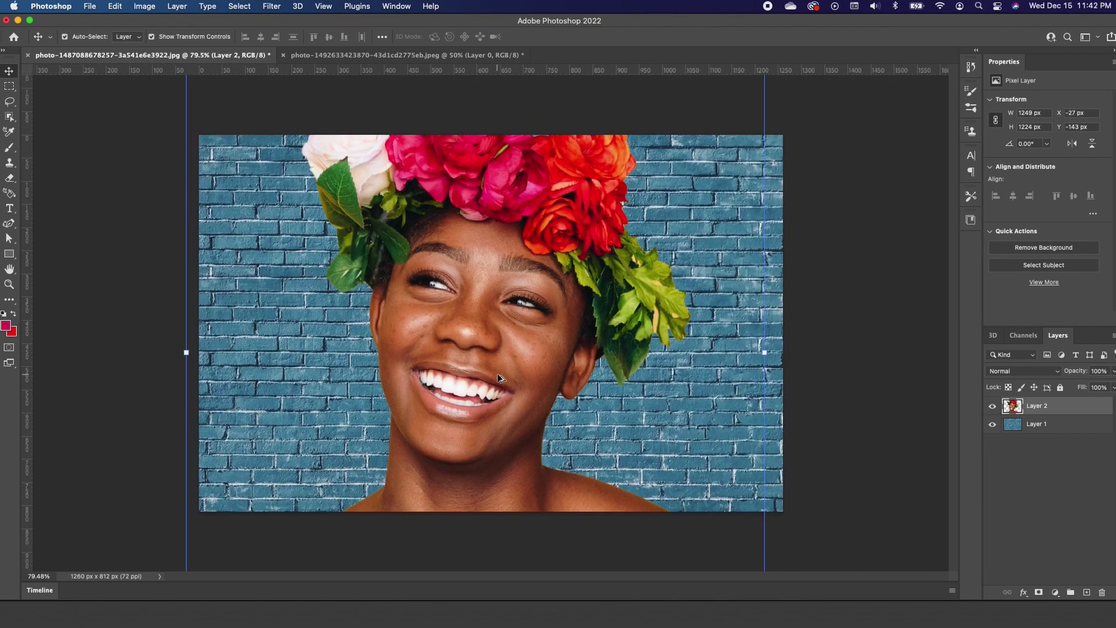
{"action": "left_click_drag", "start_coordinate": [701, 128], "coordinate": [551, 274]}
{"action": "left_click_drag", "start_coordinate": [431, 411], "coordinate": [521, 302]}
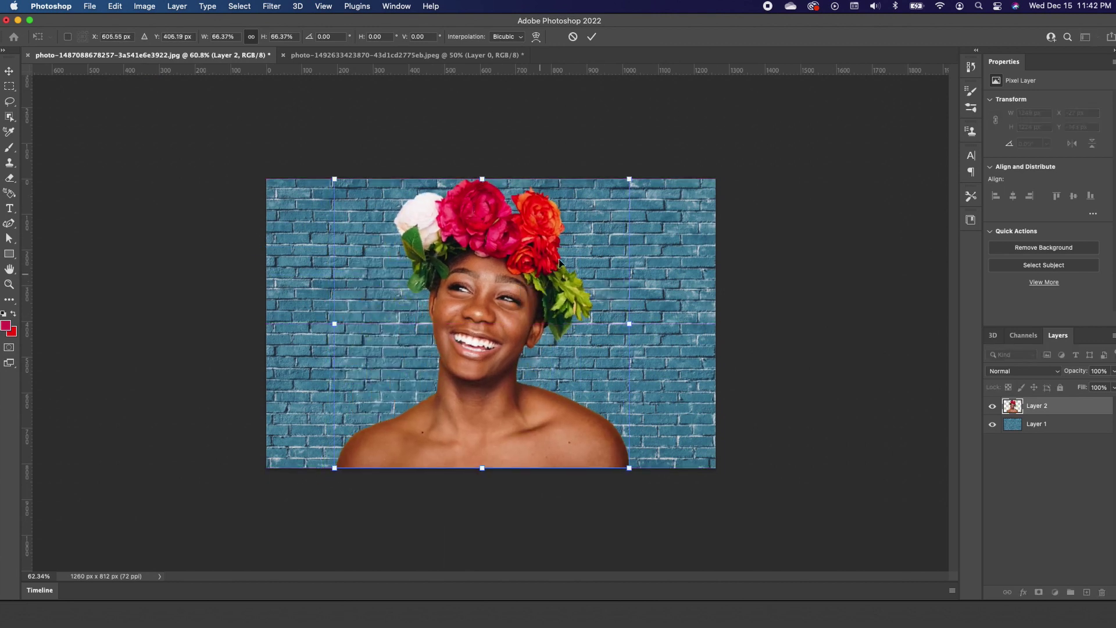
{"action": "left_click_drag", "start_coordinate": [628, 177], "coordinate": [597, 241]}
{"action": "left_click_drag", "start_coordinate": [464, 330], "coordinate": [506, 334]}
{"action": "key", "text": "Return"}
{"action": "scroll", "coordinate": [506, 334], "scroll_direction": "up", "scroll_amount": 3}
{"action": "scroll", "coordinate": [473, 361], "scroll_direction": "up", "scroll_amount": 3}
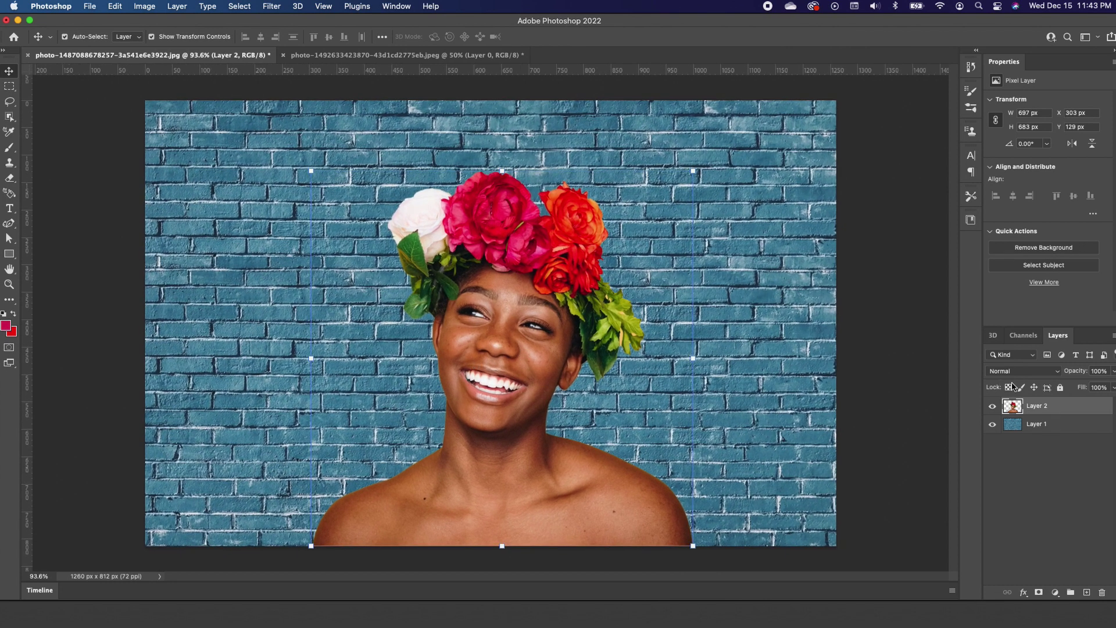
{"action": "left_click", "coordinate": [271, 8]}
- Distort the portrait with Displace at scale 3, using Displacement Map.psd as the map
{"action": "mouse_move", "coordinate": [291, 182]}
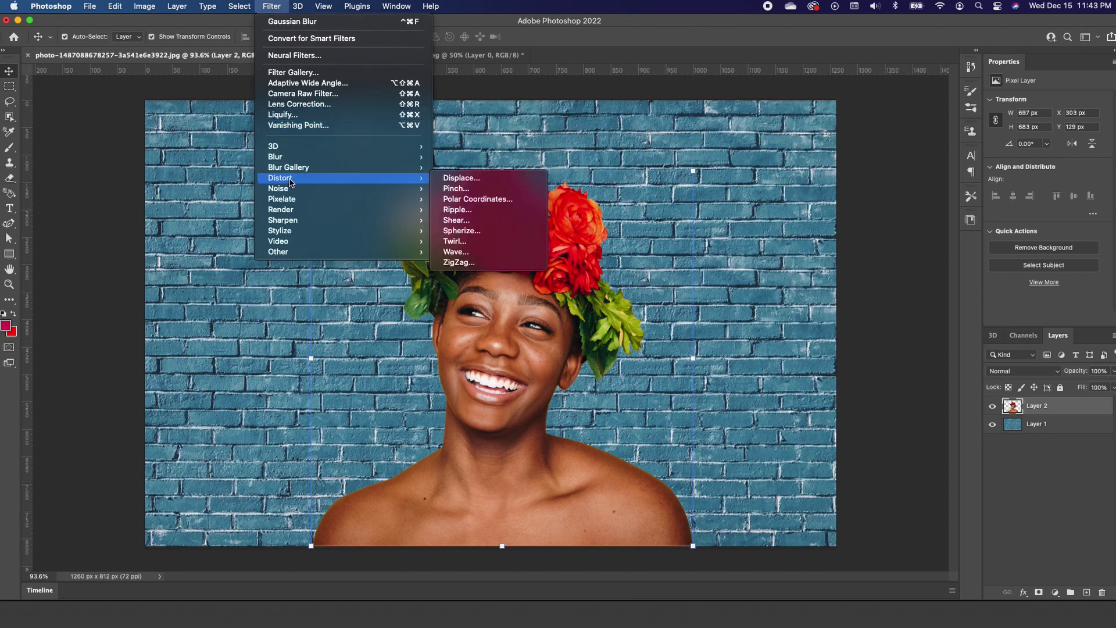
{"action": "left_click", "coordinate": [486, 188]}
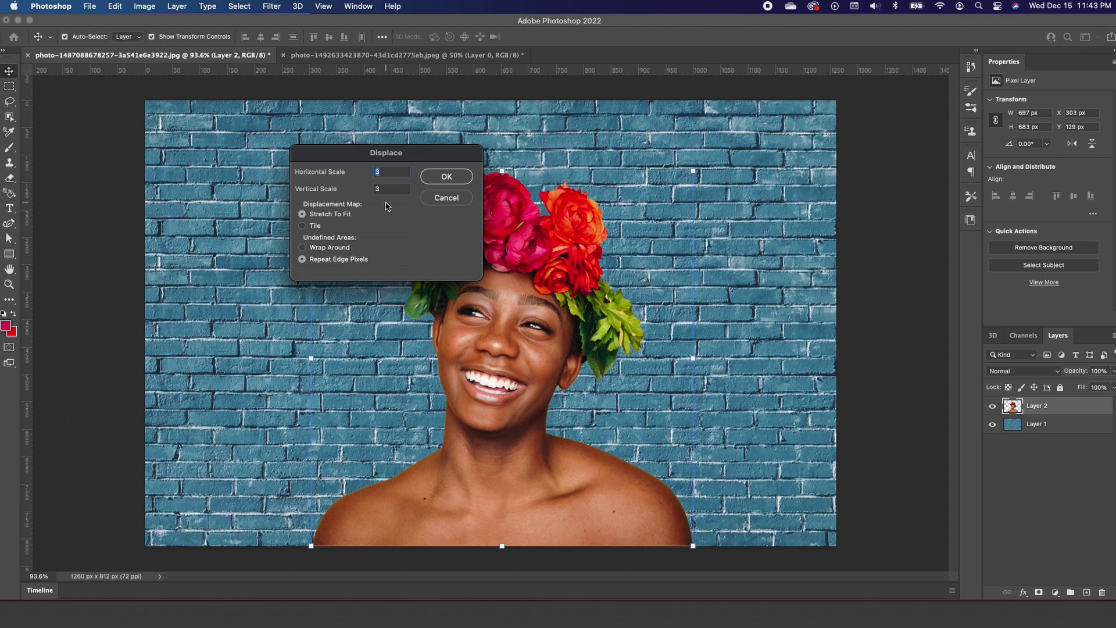
{"action": "left_click", "coordinate": [452, 180]}
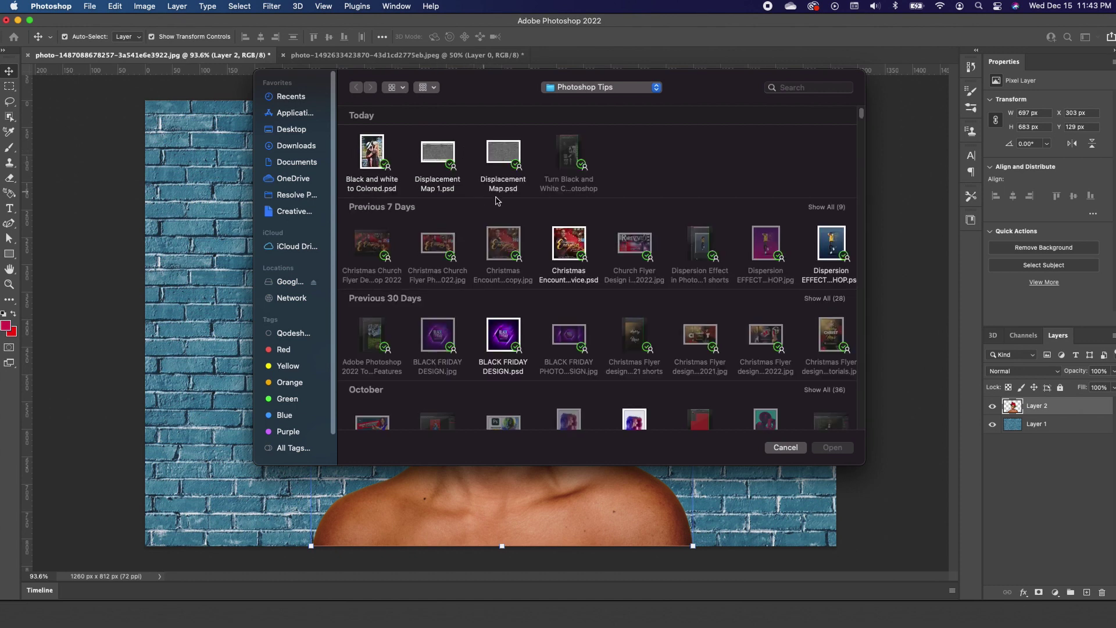
{"action": "double_click", "coordinate": [506, 155]}
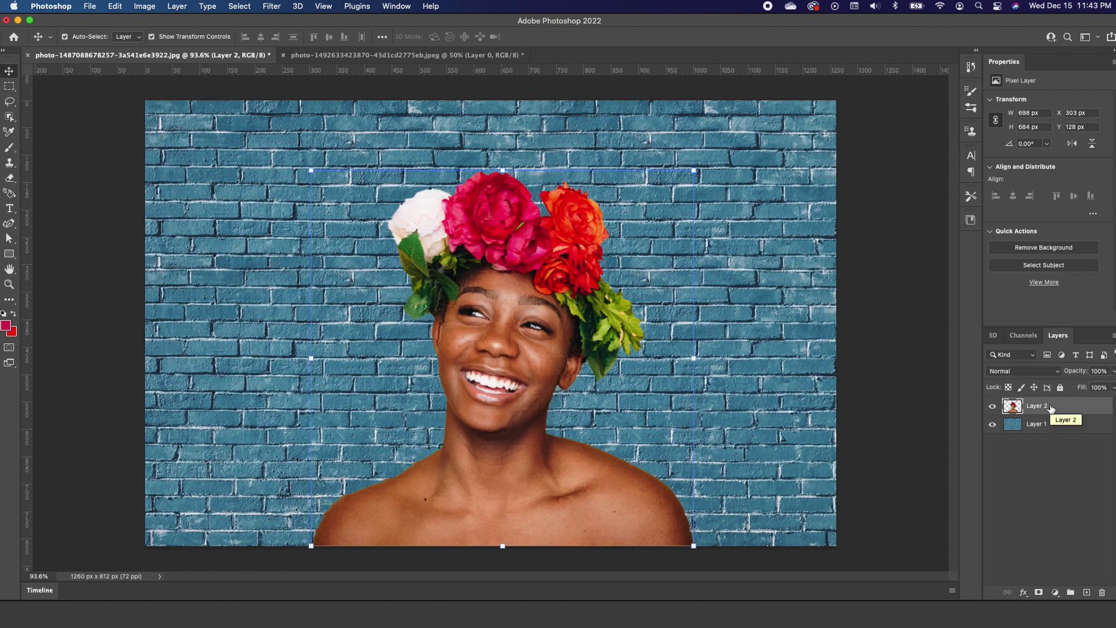
- Duplicate the portrait layer twice and rename Layer 2 'Screen' with Screen blending
{"action": "key", "text": "super+j"}
{"action": "key", "text": "super+j"}
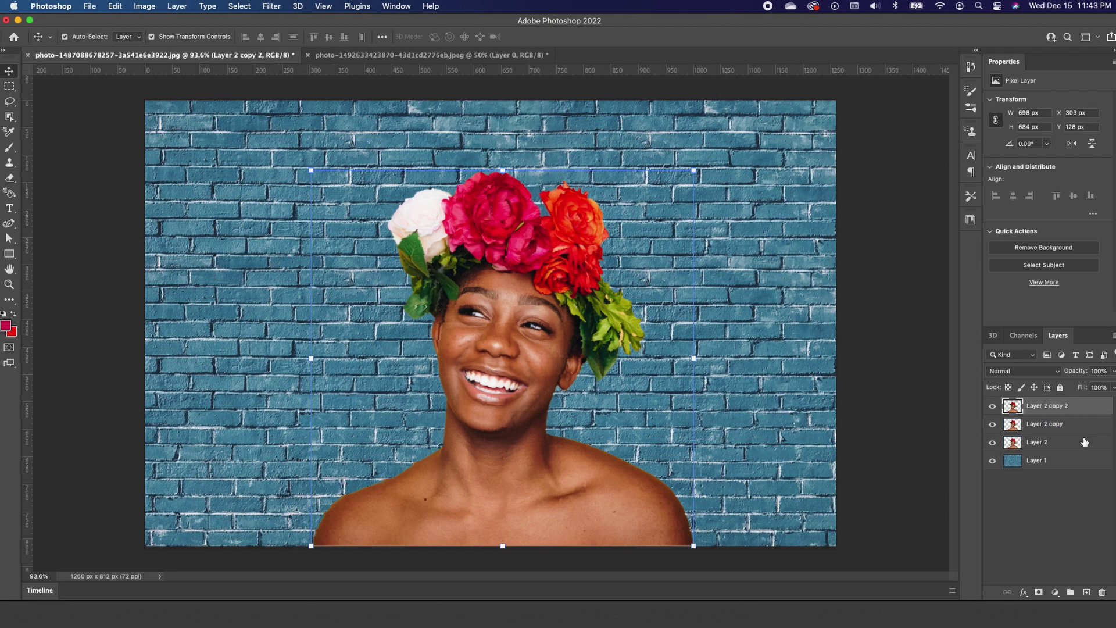
{"action": "double_click", "coordinate": [1042, 443]}
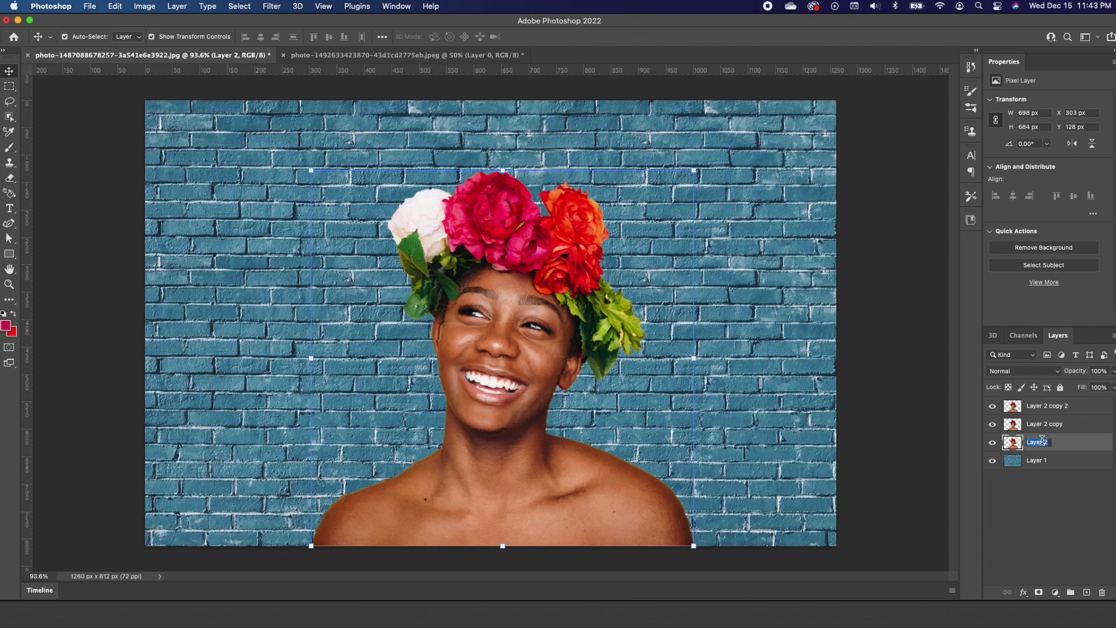
{"action": "type", "text": "Screen"}
{"action": "key", "text": "Return"}
{"action": "left_click", "coordinate": [1053, 372]}
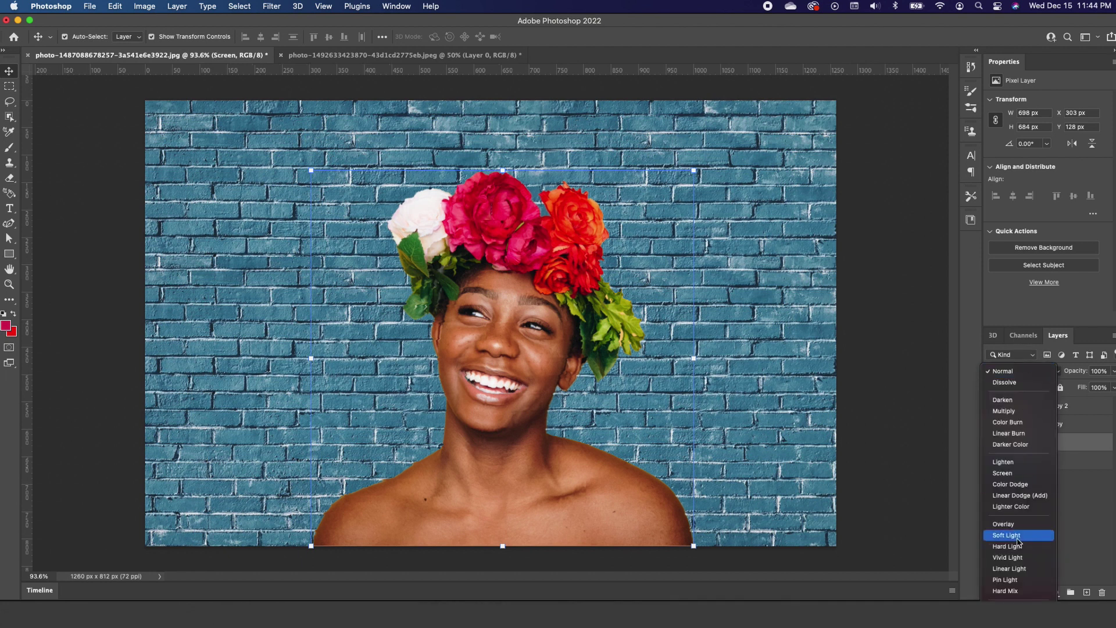
{"action": "left_click", "coordinate": [1017, 476]}
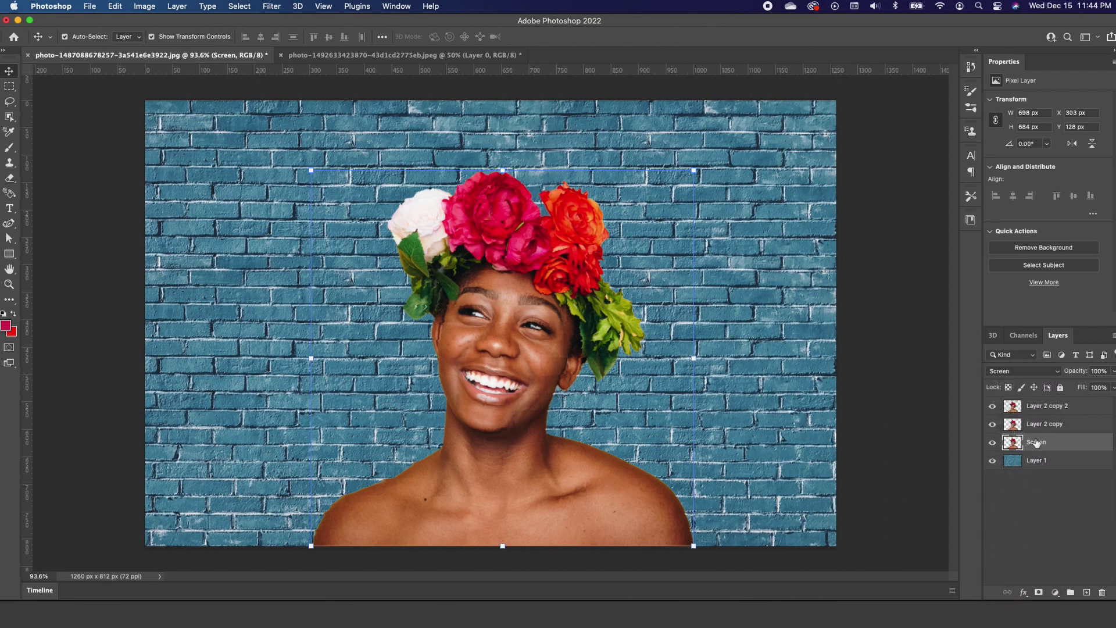
- Rename Layer 2 copy to 'Color' and set its blend mode to Color
{"action": "double_click", "coordinate": [1056, 425]}
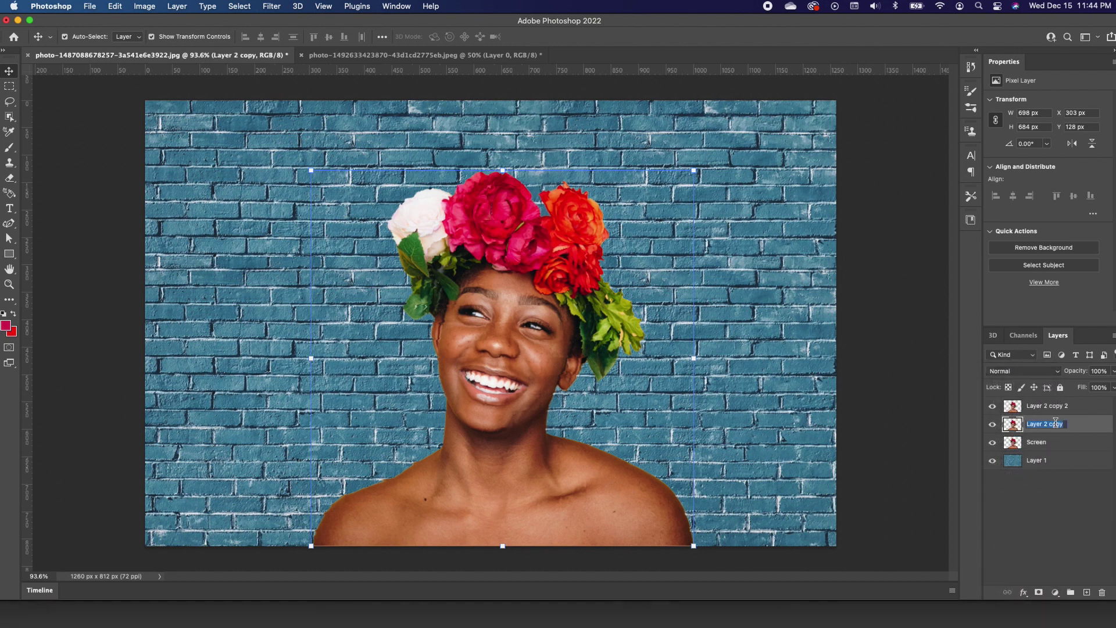
{"action": "type", "text": "Color"}
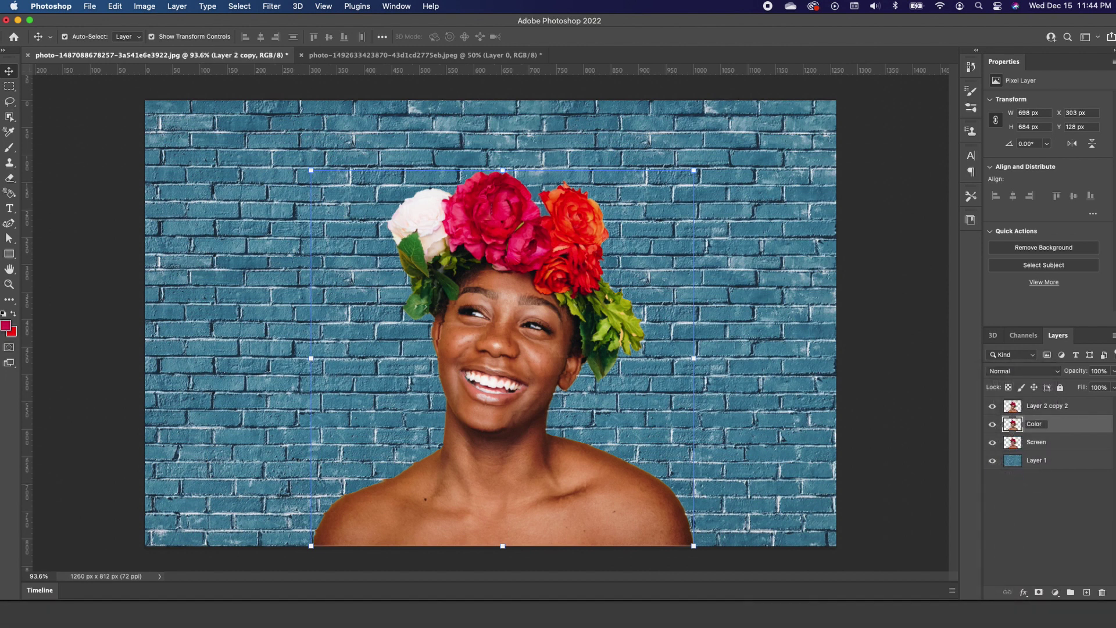
{"action": "key", "text": "Return"}
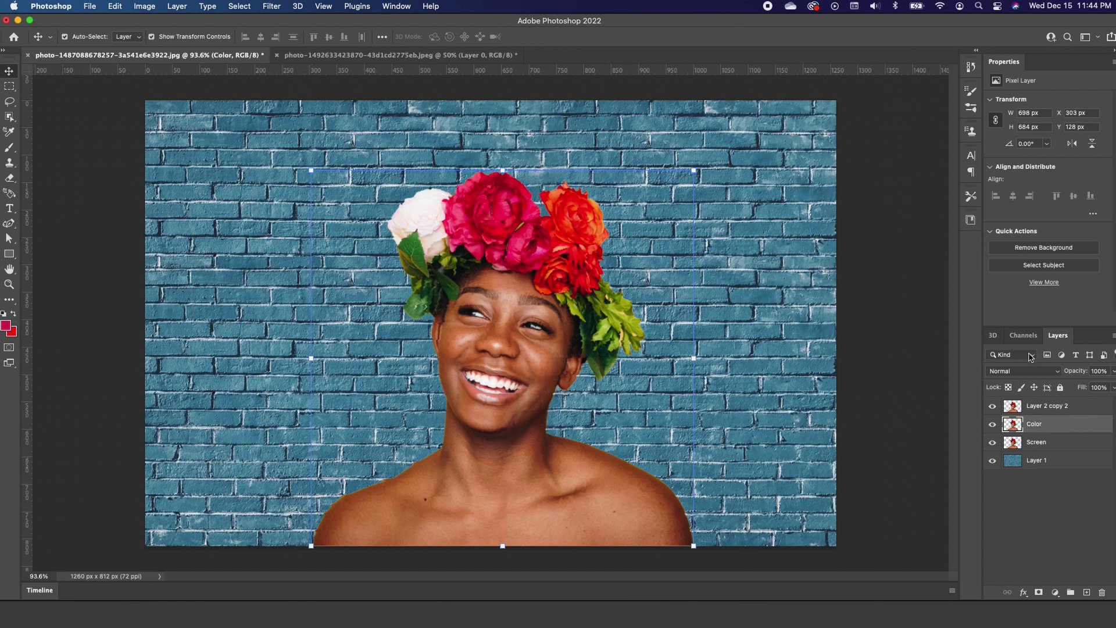
{"action": "left_click", "coordinate": [1026, 372]}
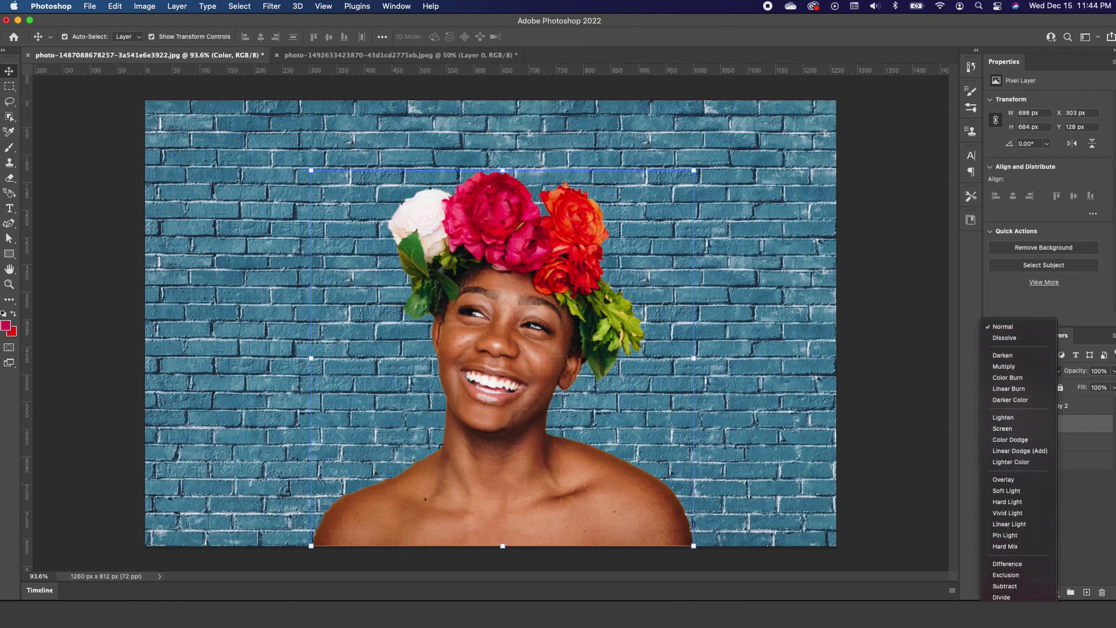
{"action": "scroll", "coordinate": [1017, 552], "scroll_direction": "down", "scroll_amount": 2}
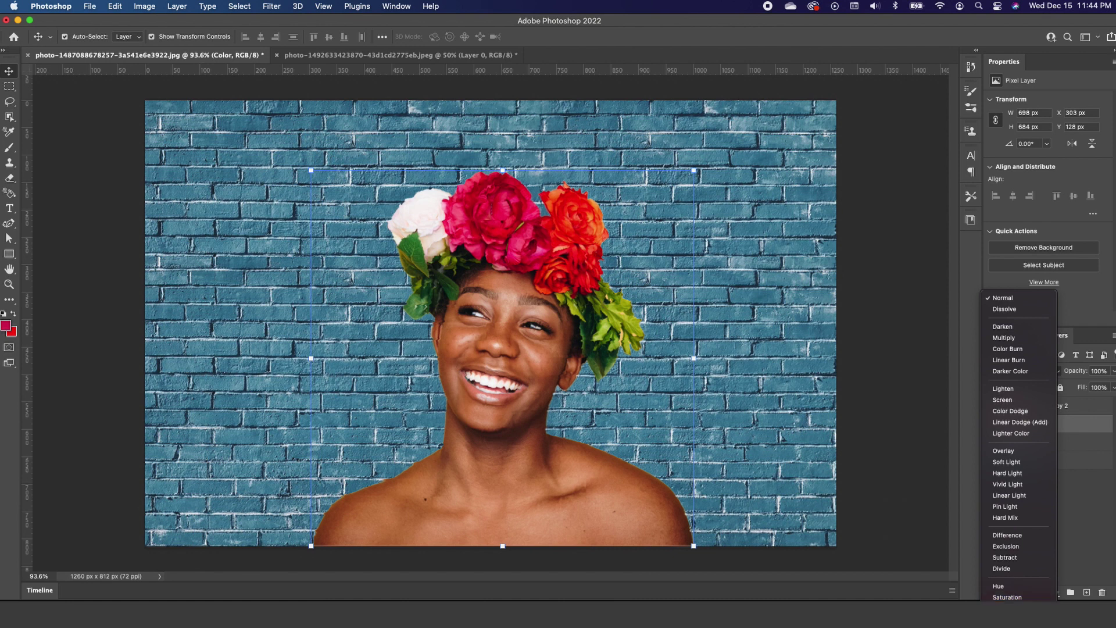
{"action": "left_click", "coordinate": [1005, 597]}
- Rename Layer 2 copy 2 to 'Multiply' with Multiply blending, then hide Multiply and Color
{"action": "double_click", "coordinate": [1053, 406]}
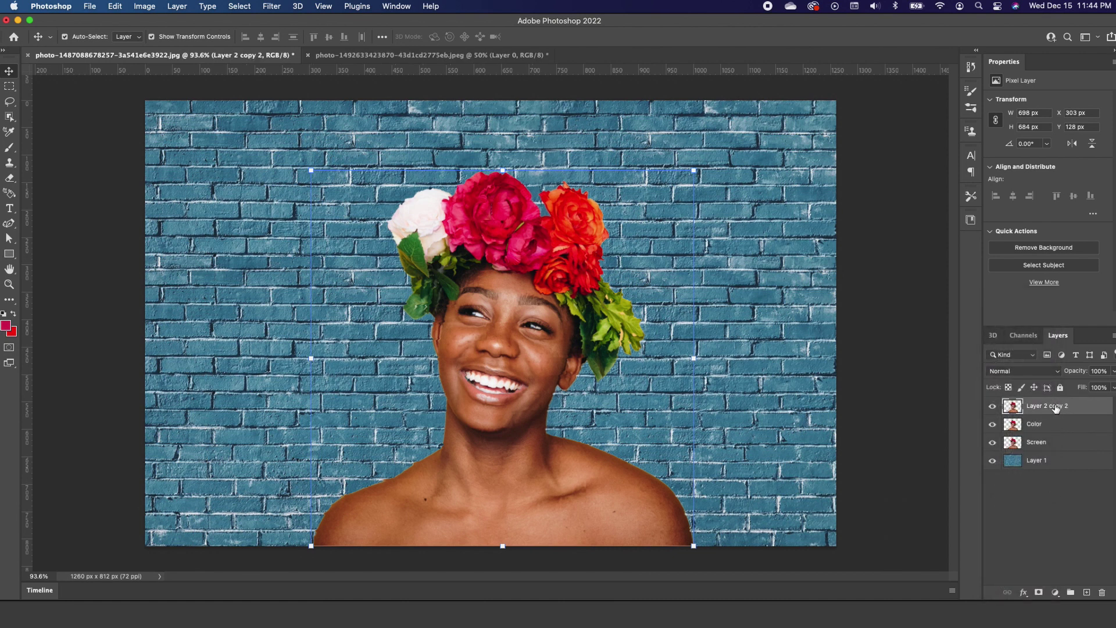
{"action": "type", "text": "Multiply"}
{"action": "key", "text": "Return"}
{"action": "left_click", "coordinate": [1026, 371]}
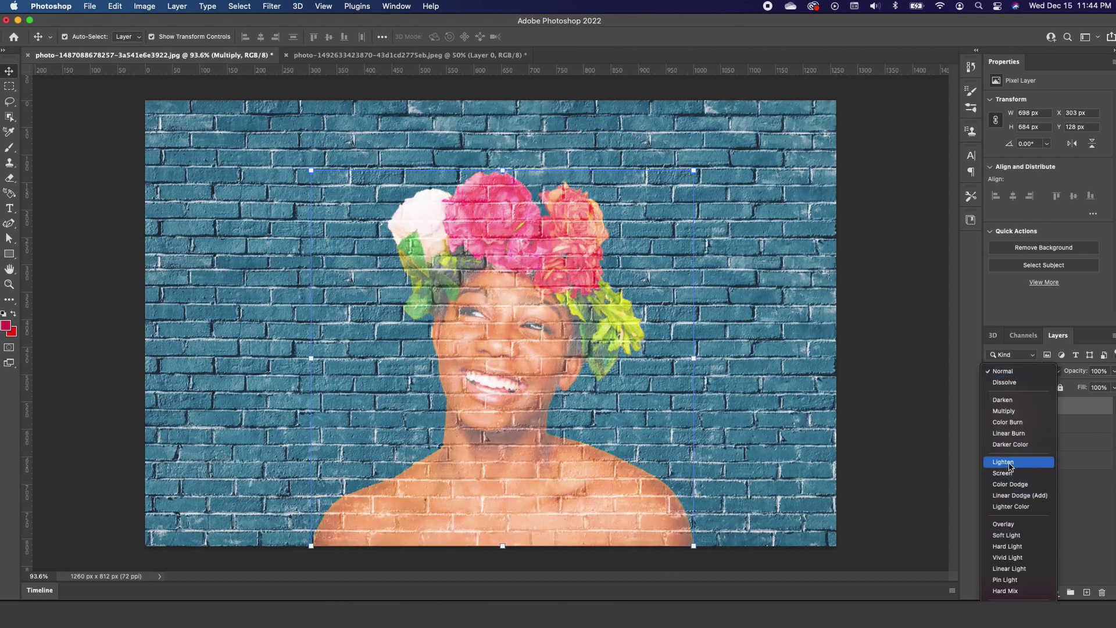
{"action": "left_click", "coordinate": [1014, 411]}
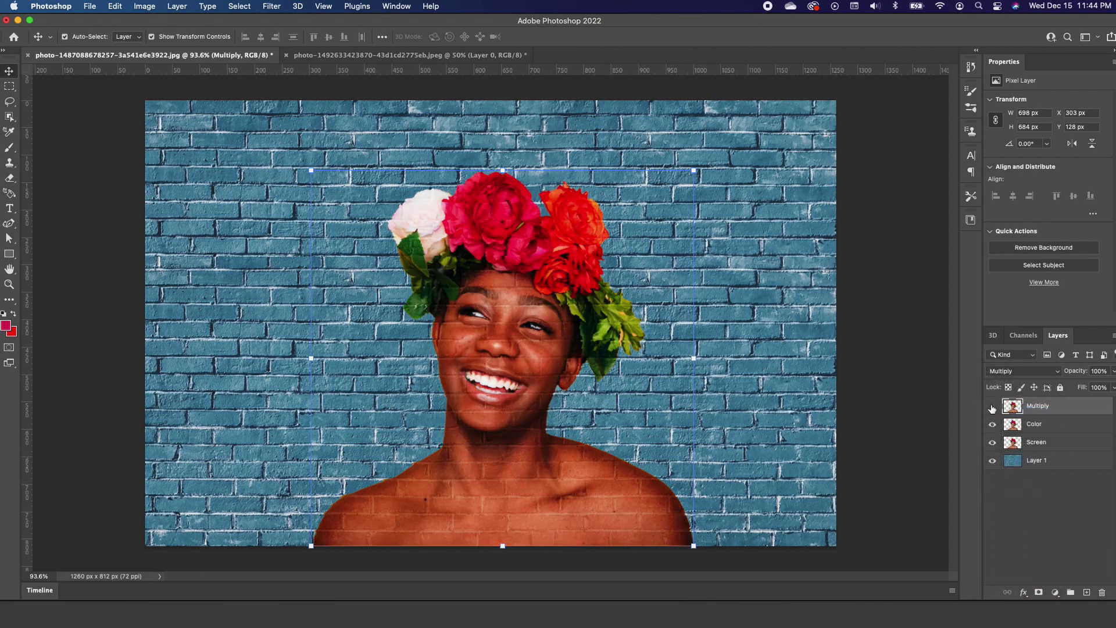
{"action": "left_click_drag", "start_coordinate": [992, 409], "coordinate": [994, 426]}
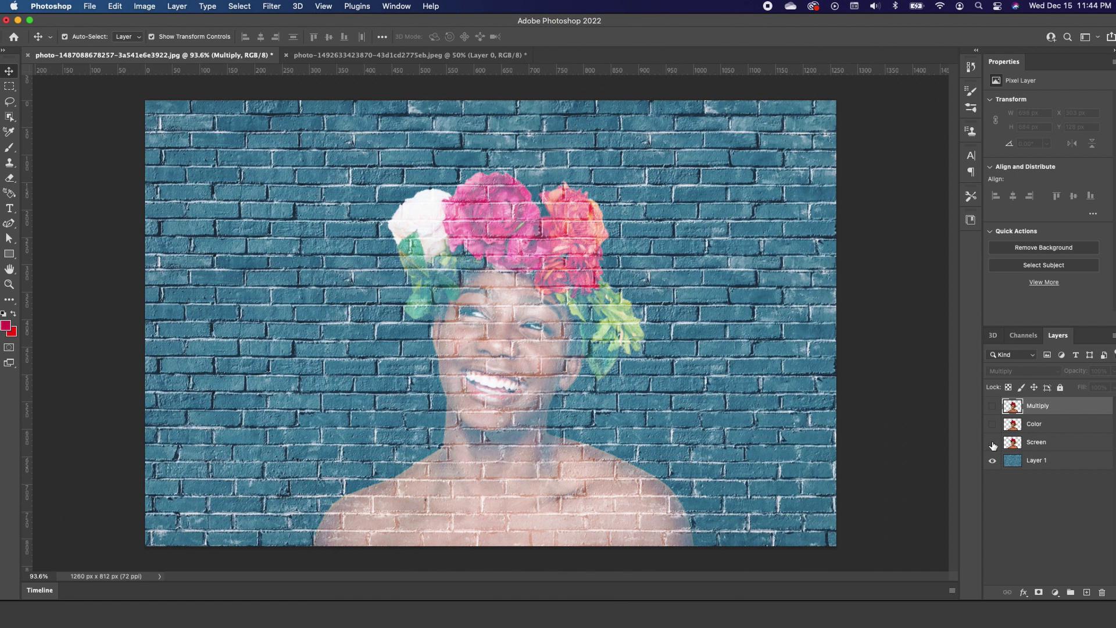
- Split the Screen layer's Underlying Layer black Blend If point to 0/127
{"action": "left_click", "coordinate": [993, 445]}
{"action": "left_click", "coordinate": [993, 444]}
{"action": "left_click", "coordinate": [1097, 444]}
{"action": "key", "text": "h"}
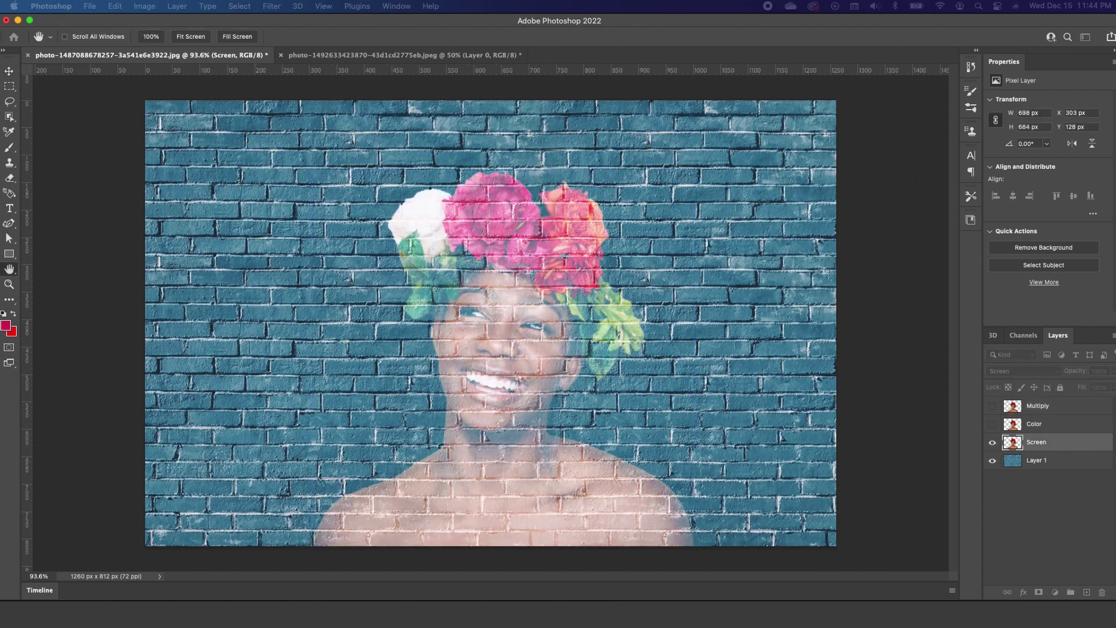
{"action": "double_click", "coordinate": [1098, 445]}
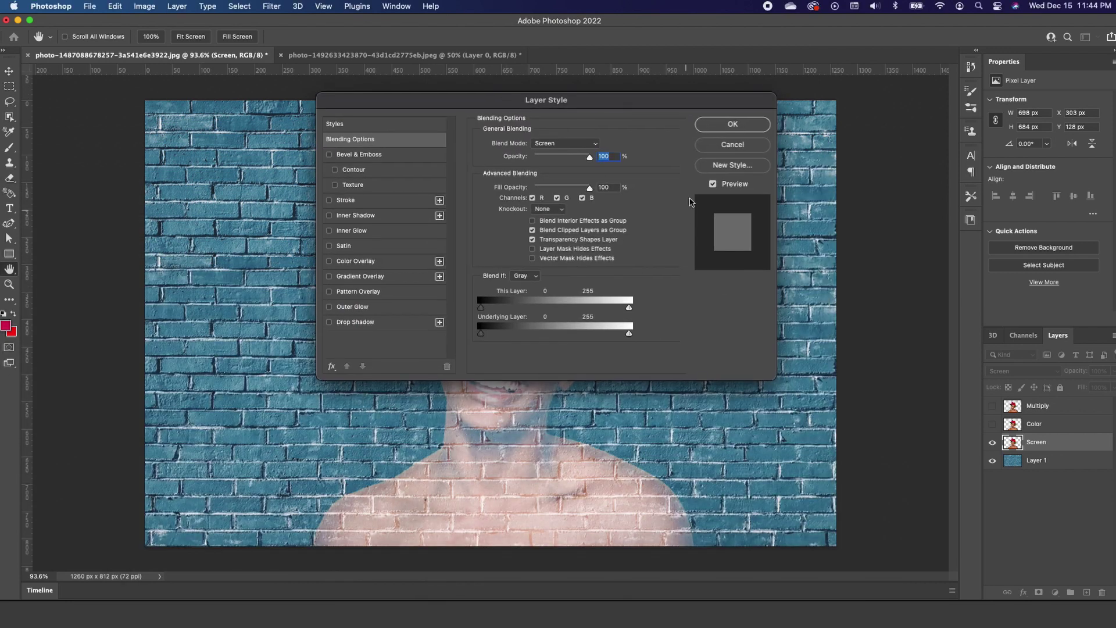
{"action": "left_click_drag", "start_coordinate": [497, 100], "coordinate": [760, 86]}
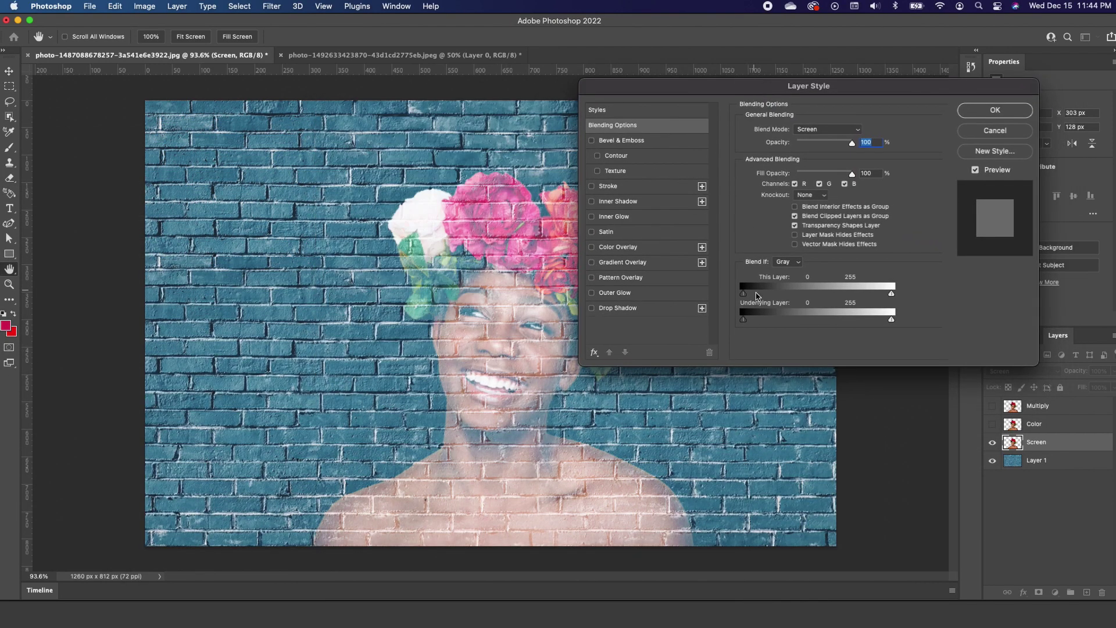
{"action": "key", "text": "alt"}
{"action": "key", "text": "alt"}
{"action": "left_click_drag", "start_coordinate": [748, 325], "coordinate": [816, 321]}
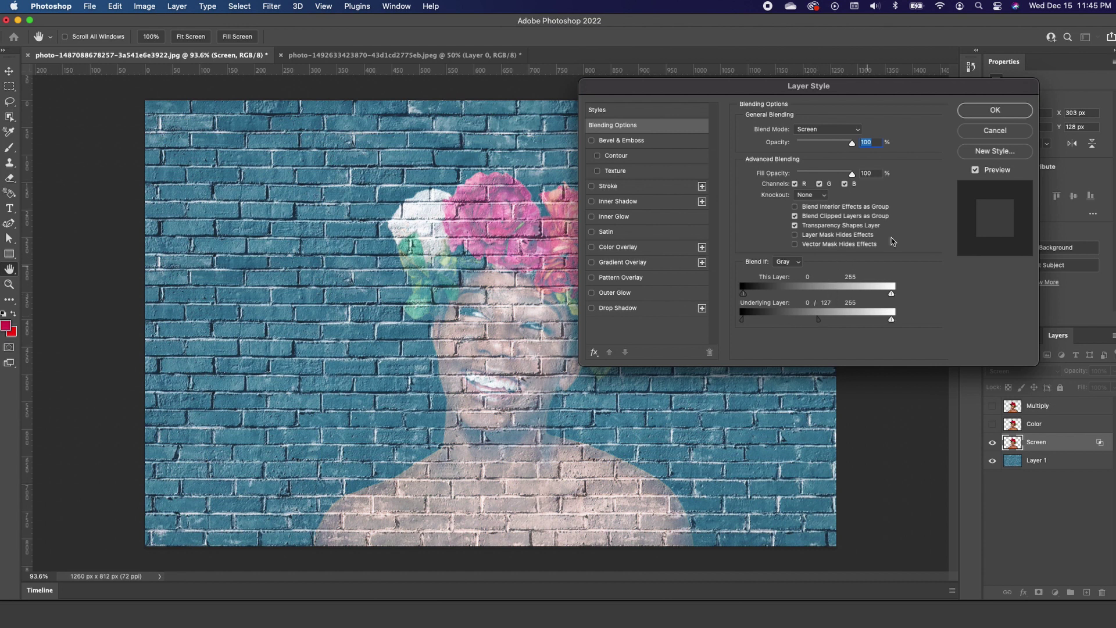
{"action": "left_click", "coordinate": [1000, 112]}
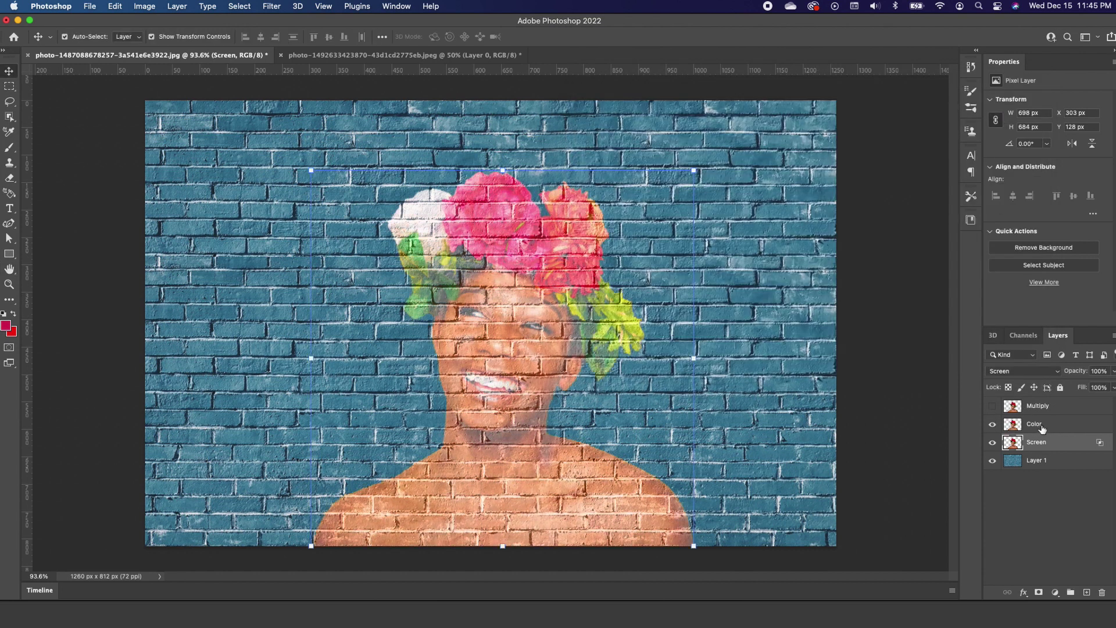
- Split the Color layer's Underlying Layer black Blend If point slightly
{"action": "double_click", "coordinate": [1096, 425]}
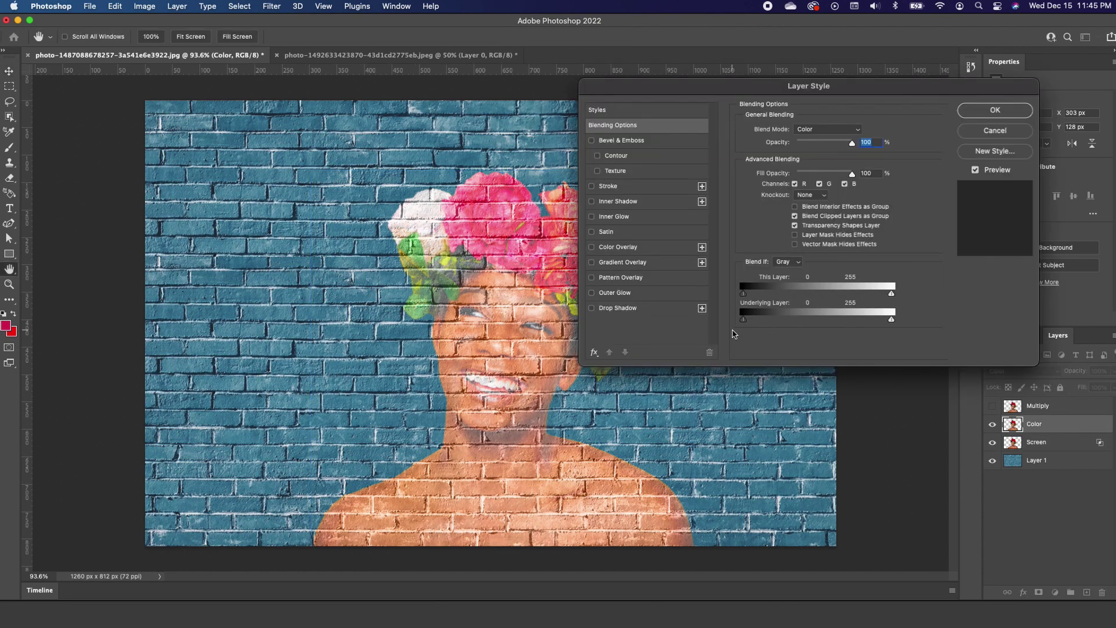
{"action": "left_click_drag", "start_coordinate": [747, 324], "coordinate": [827, 321]}
{"action": "left_click", "coordinate": [994, 111]}
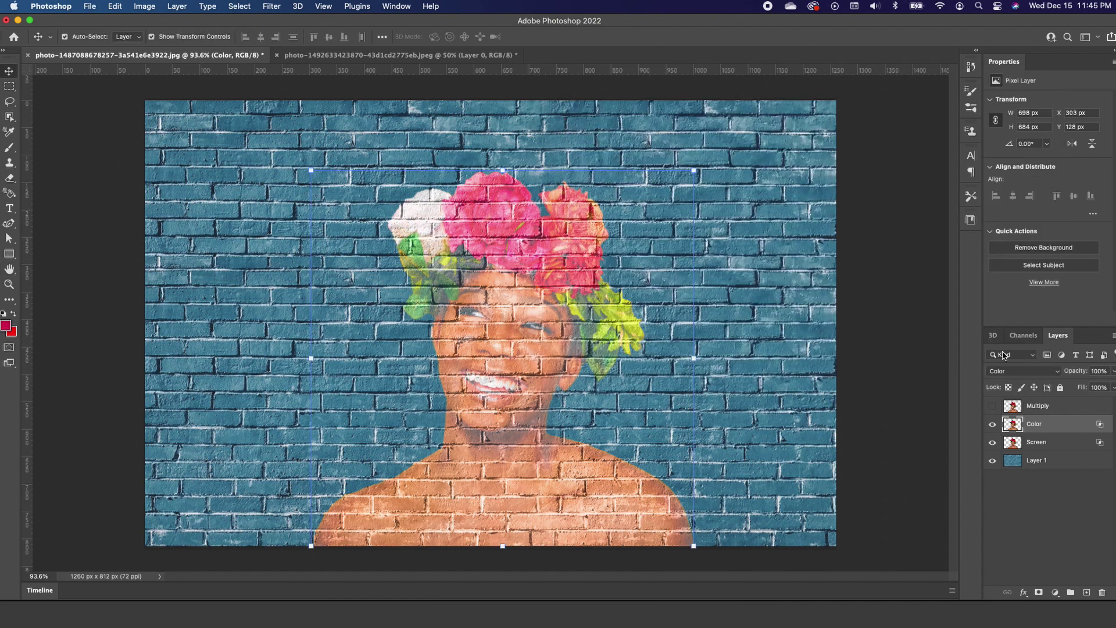
- Show the Multiply layer and split its Underlying Layer white Blend If point to 121
{"action": "left_click", "coordinate": [992, 407]}
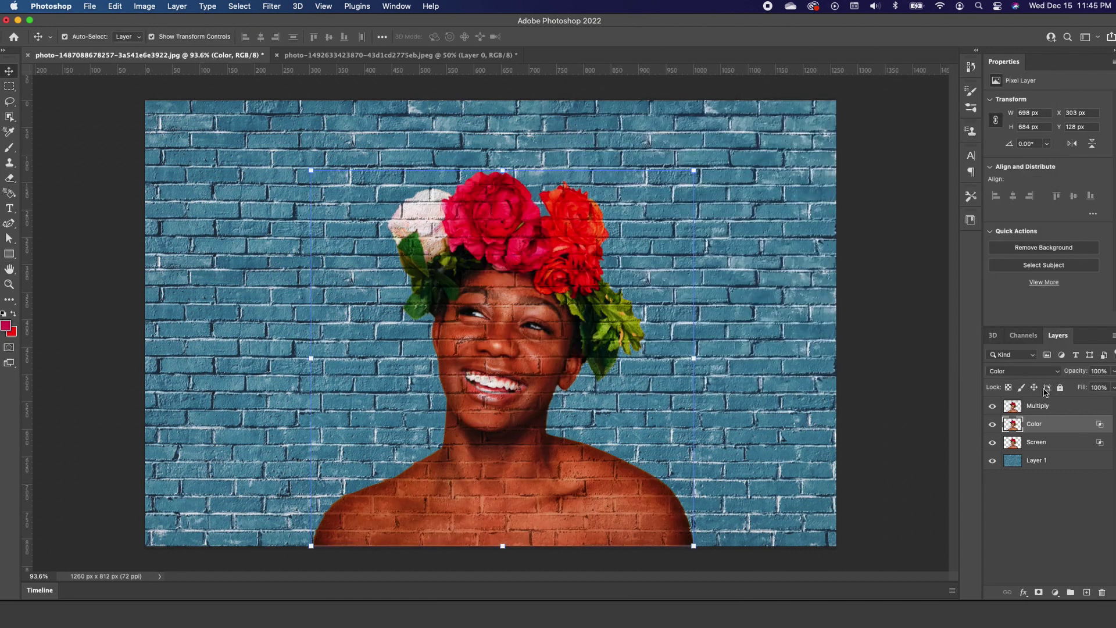
{"action": "double_click", "coordinate": [1076, 408]}
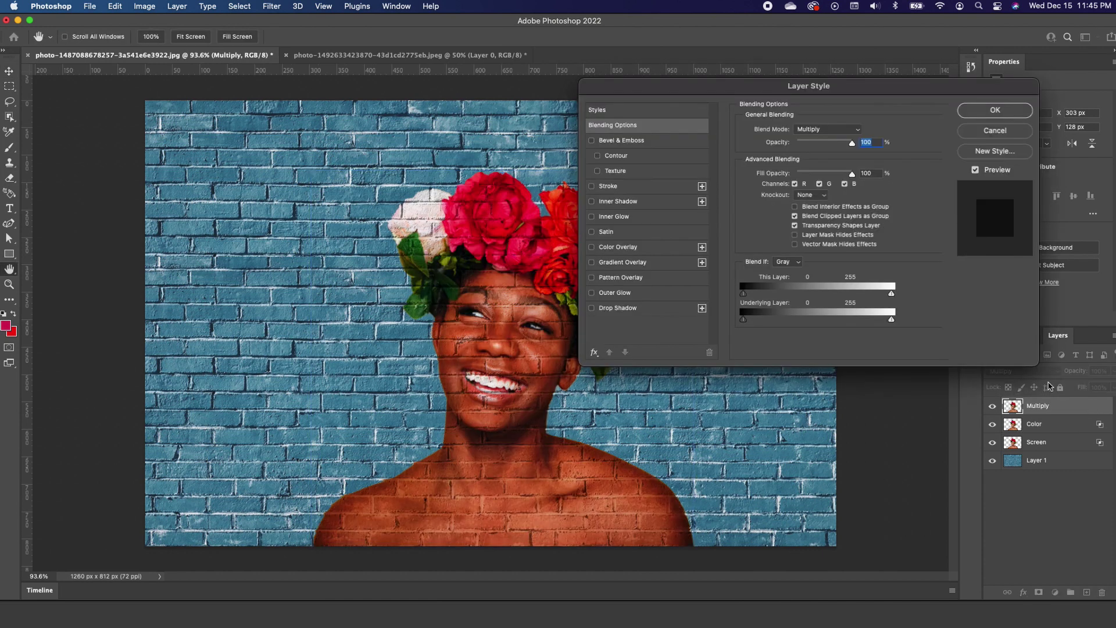
{"action": "key", "text": "alt"}
{"action": "left_click_drag", "start_coordinate": [892, 323], "coordinate": [842, 322]}
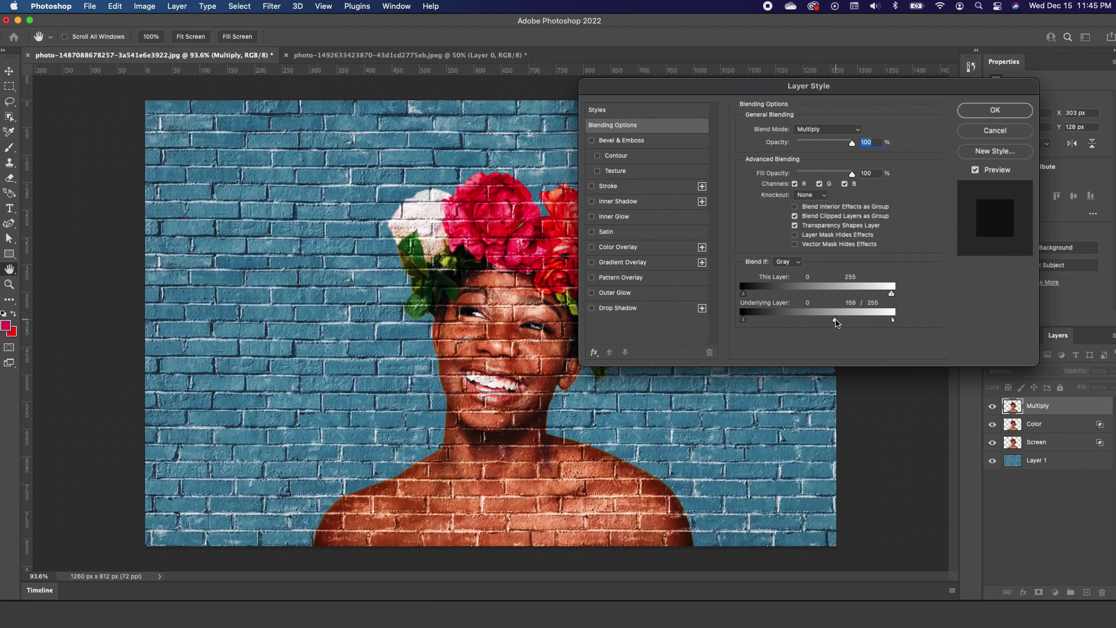
{"action": "left_click_drag", "start_coordinate": [835, 323], "coordinate": [824, 324]}
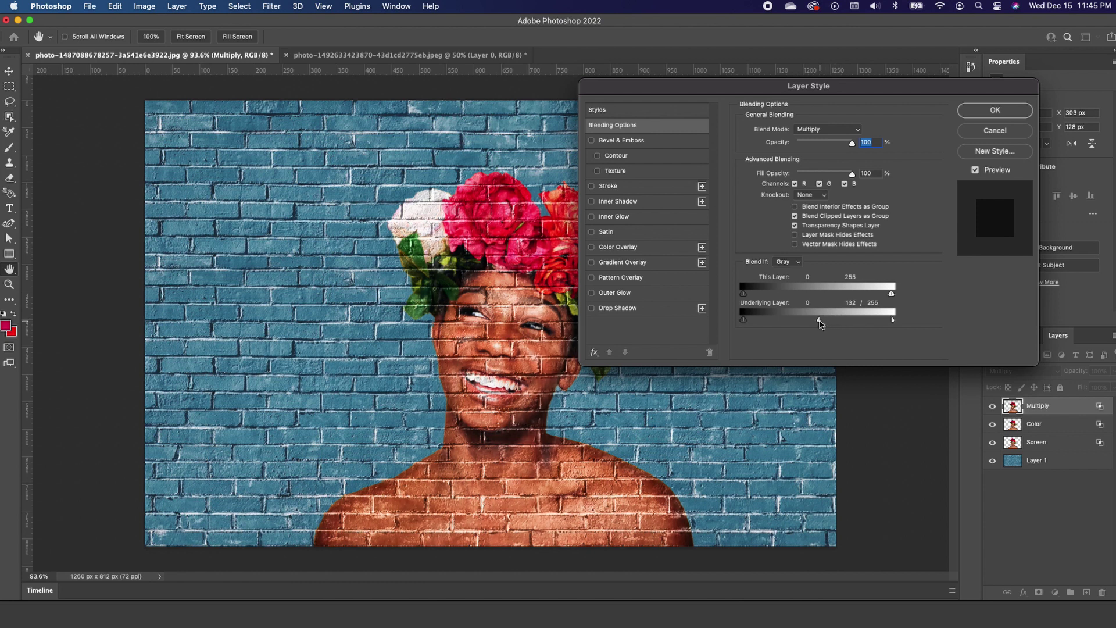
{"action": "left_click_drag", "start_coordinate": [821, 324], "coordinate": [814, 324]}
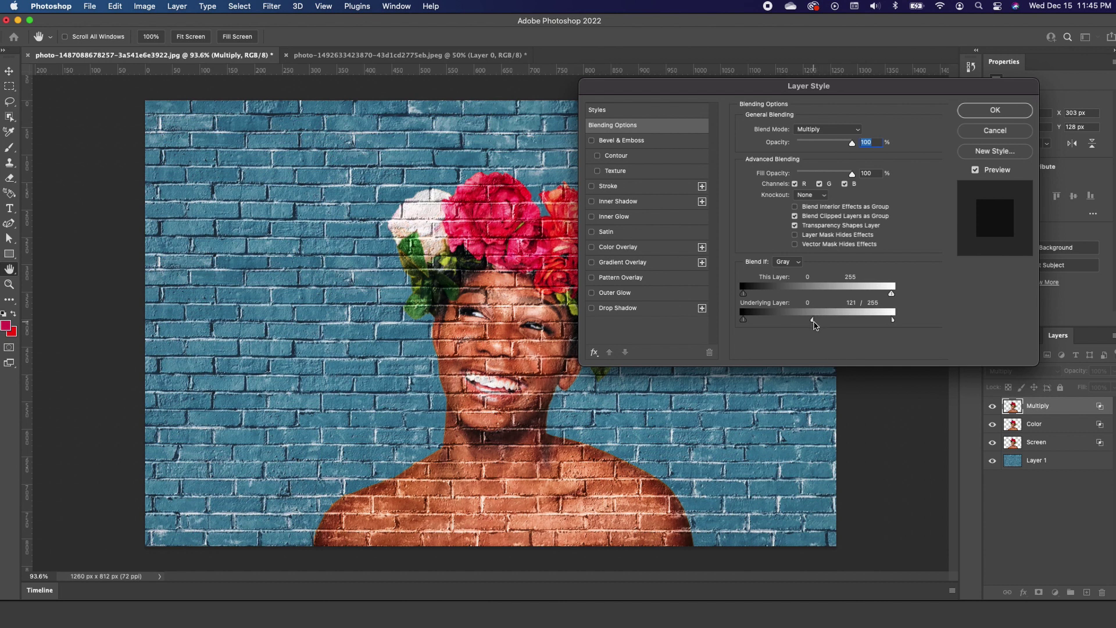
{"action": "left_click", "coordinate": [990, 110]}
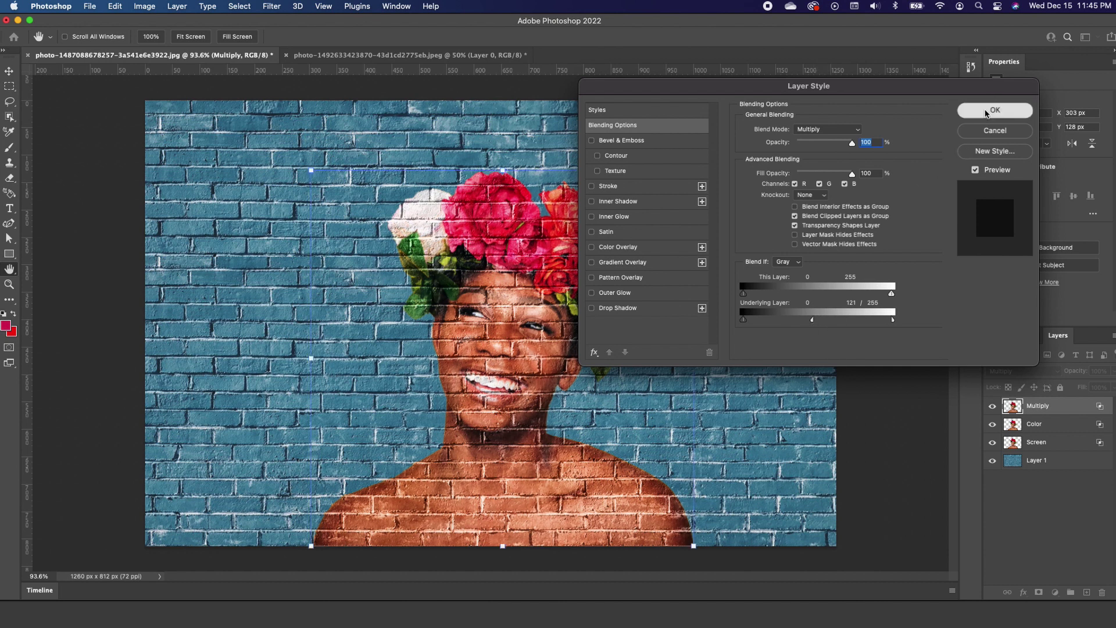